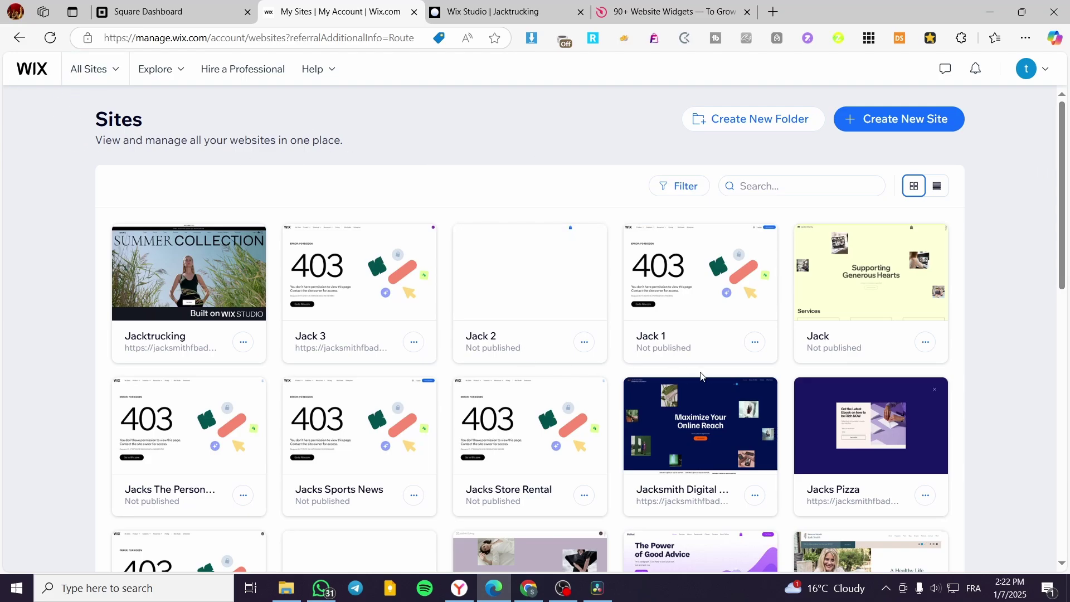
# Step: Start opening Create New Site from the Sites dashboard in a separate browser tab
pyautogui.moveTo(816, 330)
# Step: Open the Wix site-creation page in a new tab, view it, then close it
pyautogui.rightClick(886, 129)
pyautogui.click(897, 137)
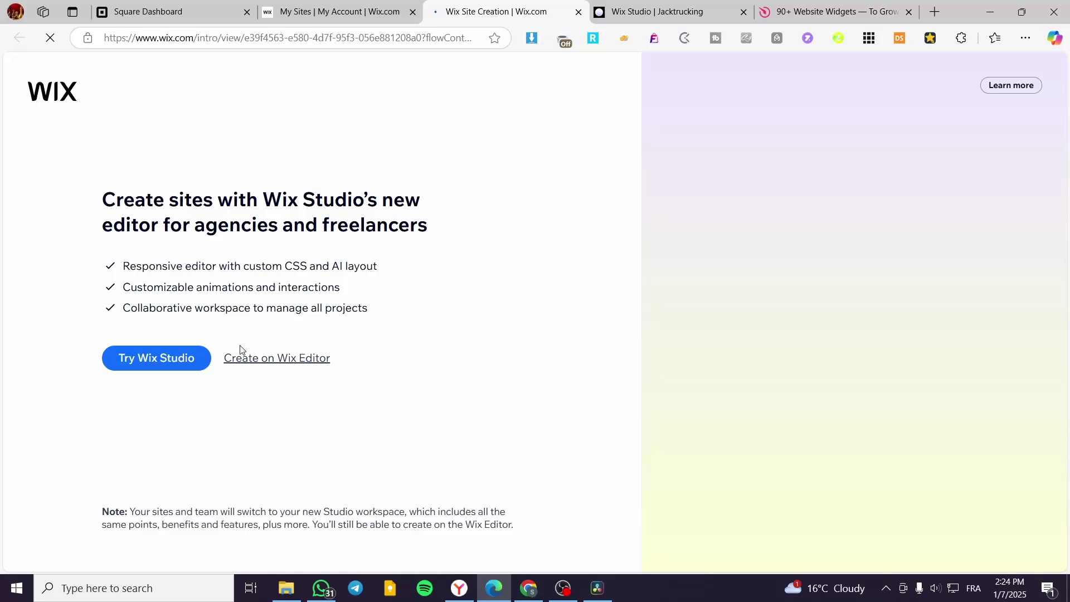
pyautogui.click(579, 12)
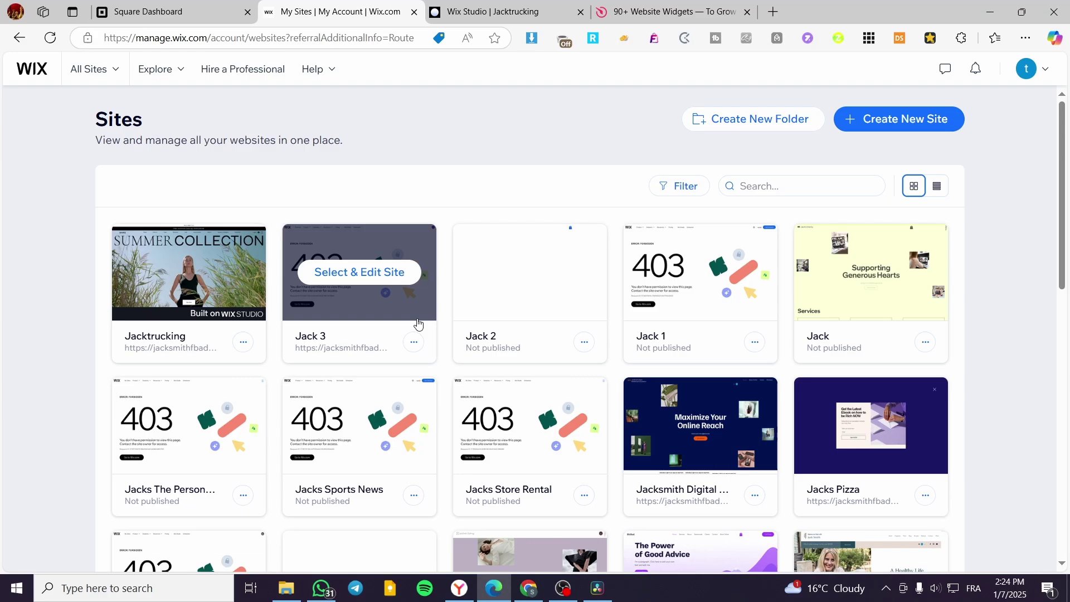
# Step: Open the Jacktrucking site in the Wix Studio editor
pyautogui.click(172, 277)
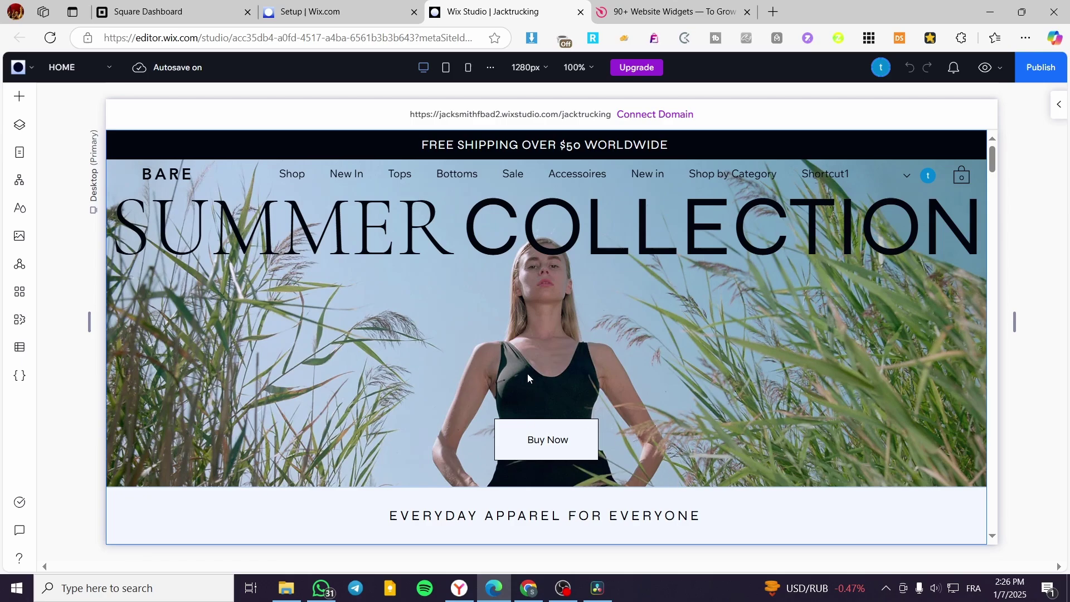
pyautogui.scroll(-3, 477, 354)
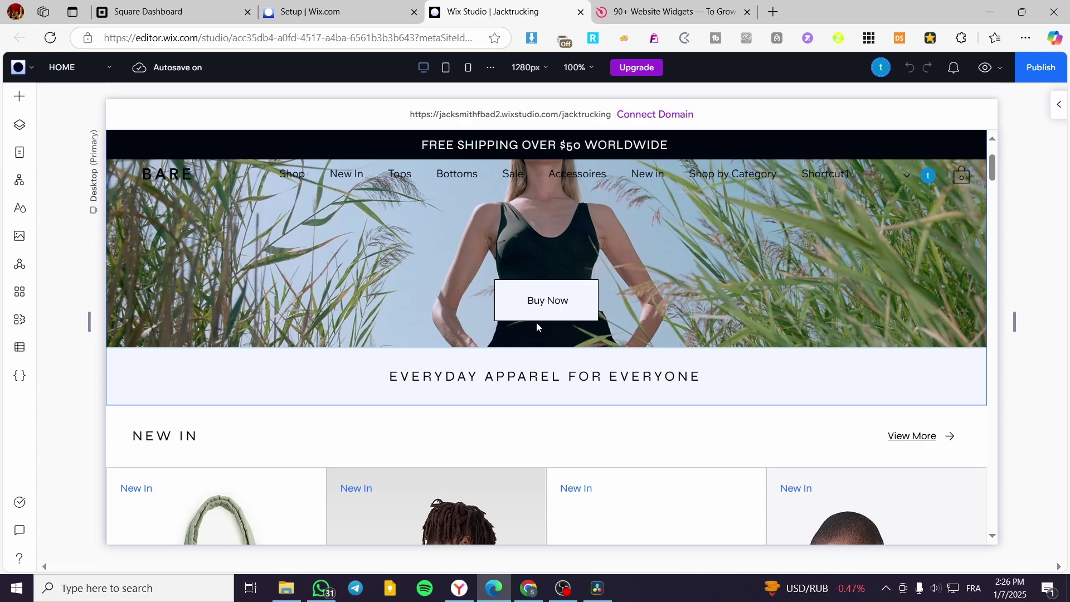
pyautogui.scroll(-15, 727, 330)
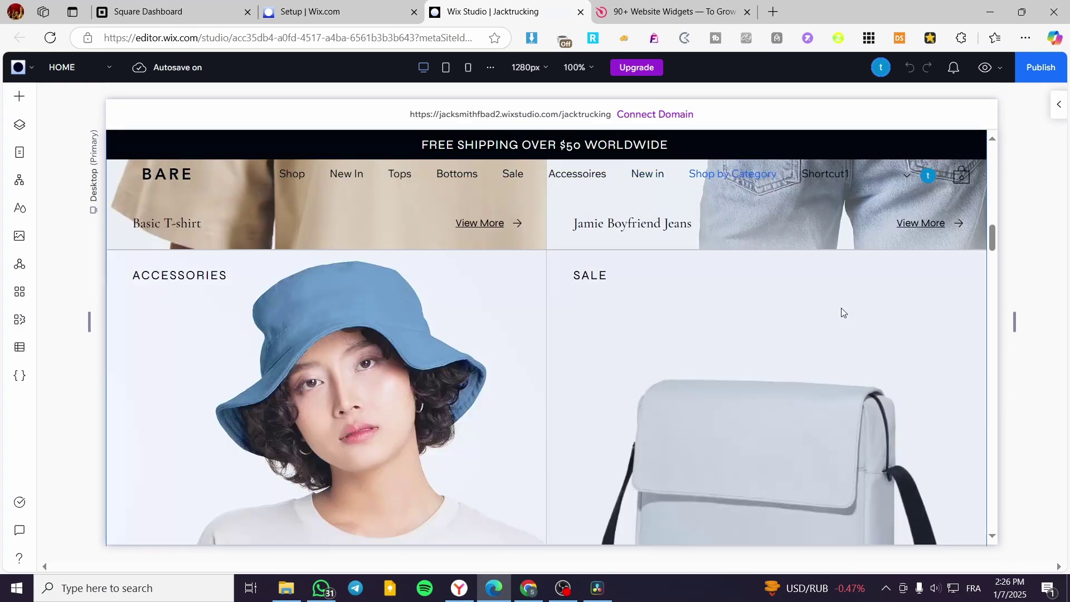
pyautogui.scroll(-4, 264, 325)
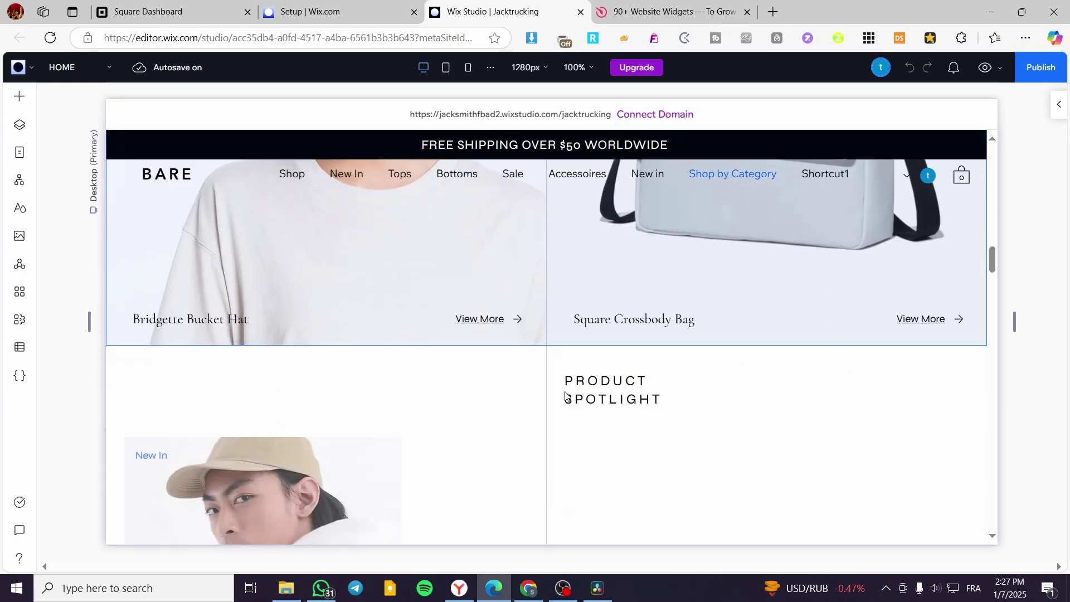
pyautogui.scroll(-5, 593, 359)
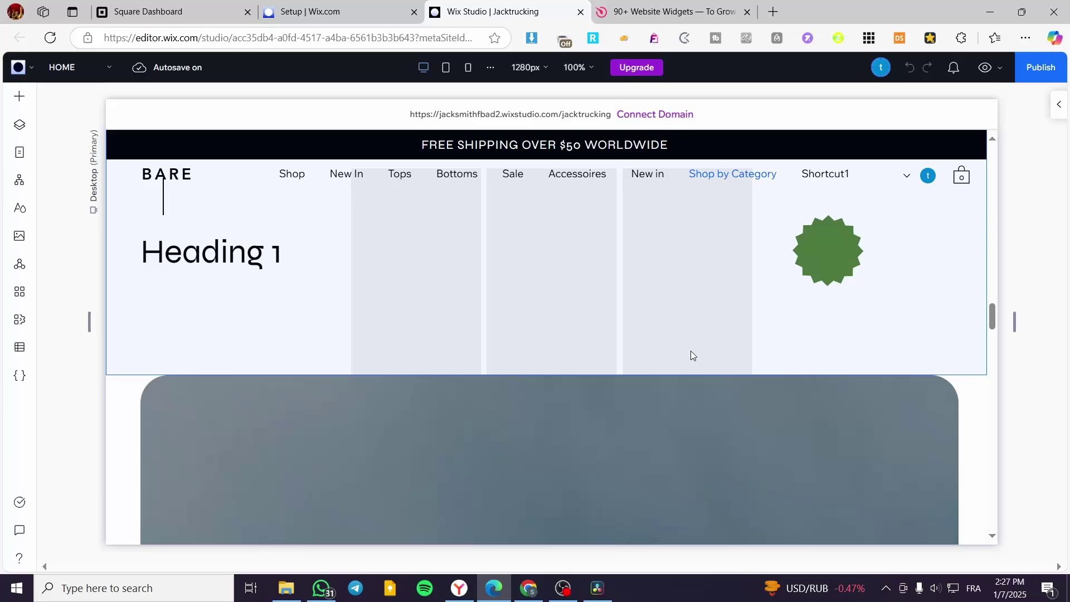
pyautogui.scroll(-5, 692, 356)
pyautogui.scroll(-3, 643, 385)
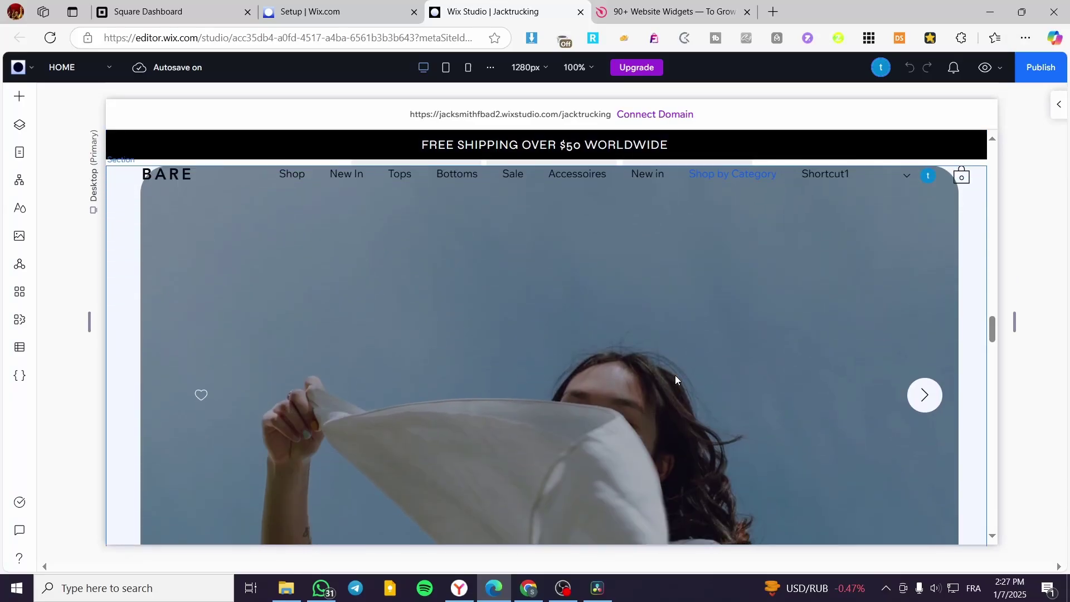
pyautogui.scroll(-5, 675, 375)
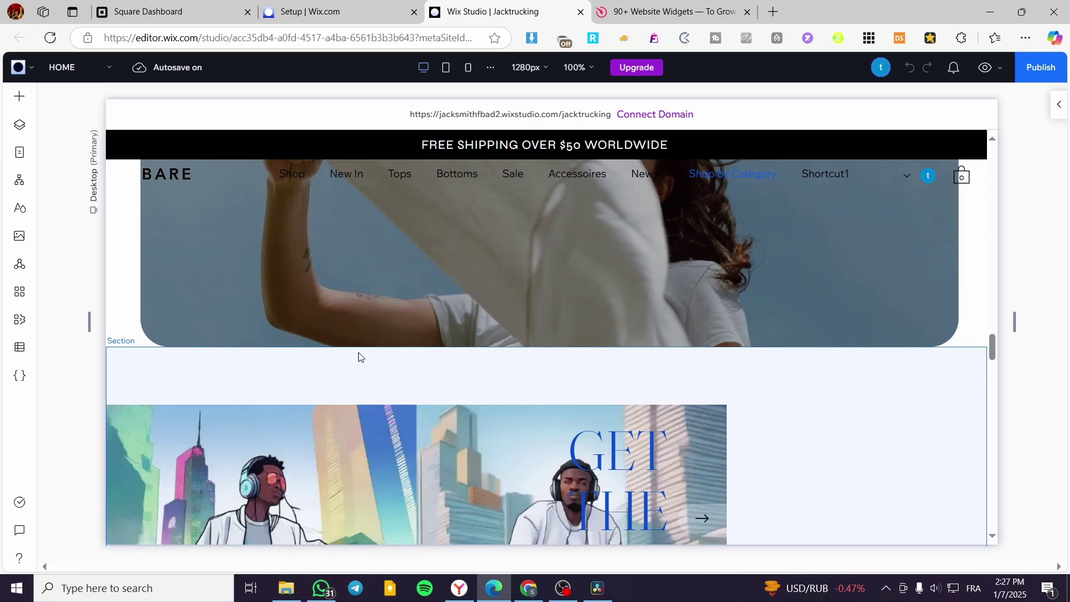
# Step: Add an empty section below the hero image and try dragging an Image element into it
pyautogui.click(546, 348)
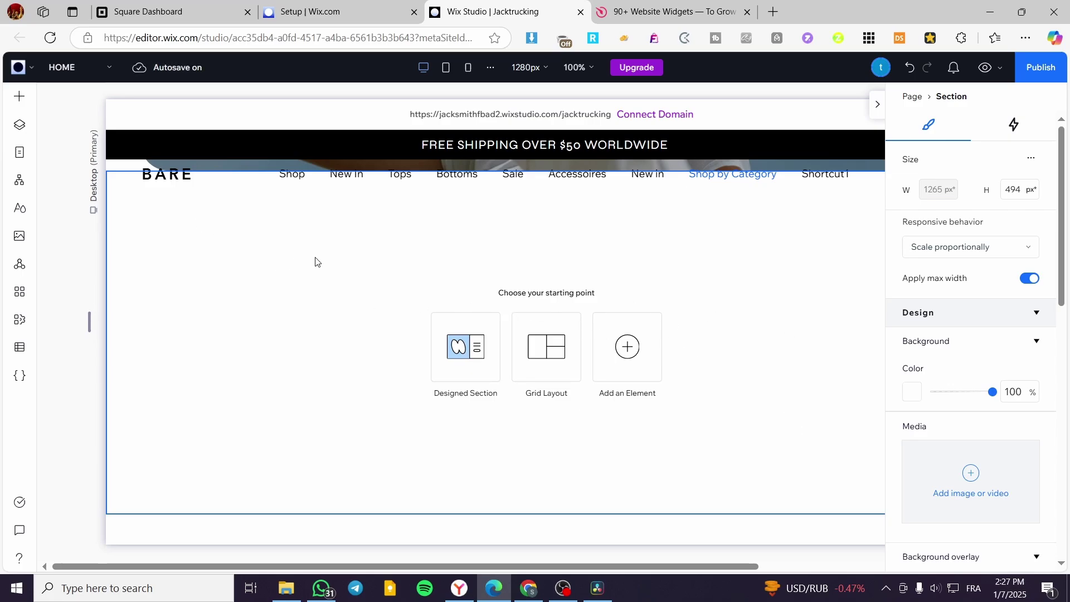
pyautogui.click(20, 96)
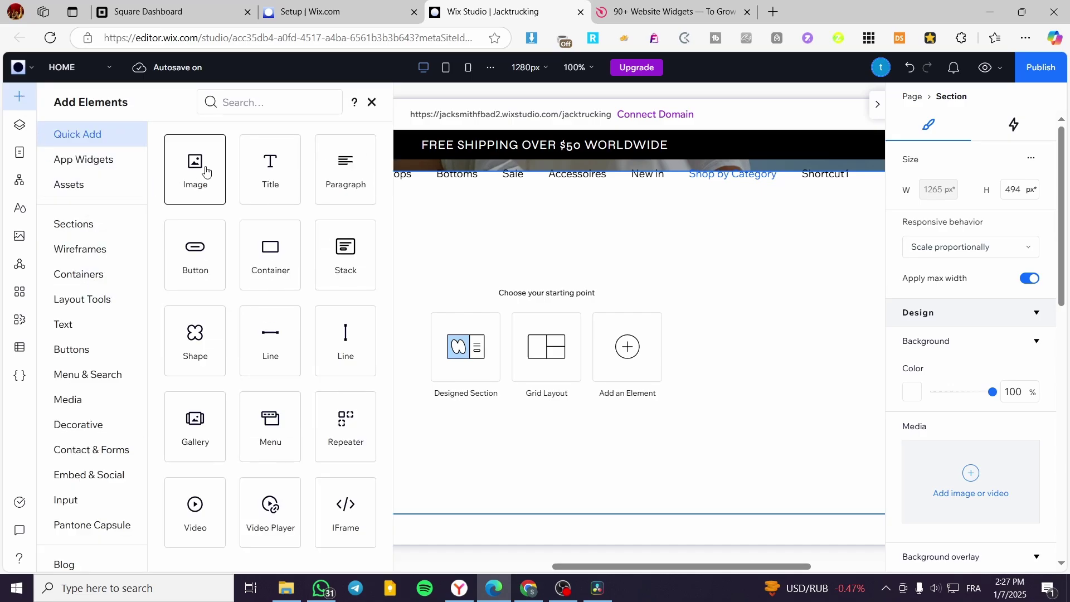
pyautogui.moveTo(202, 171); pyautogui.dragTo(416, 365)
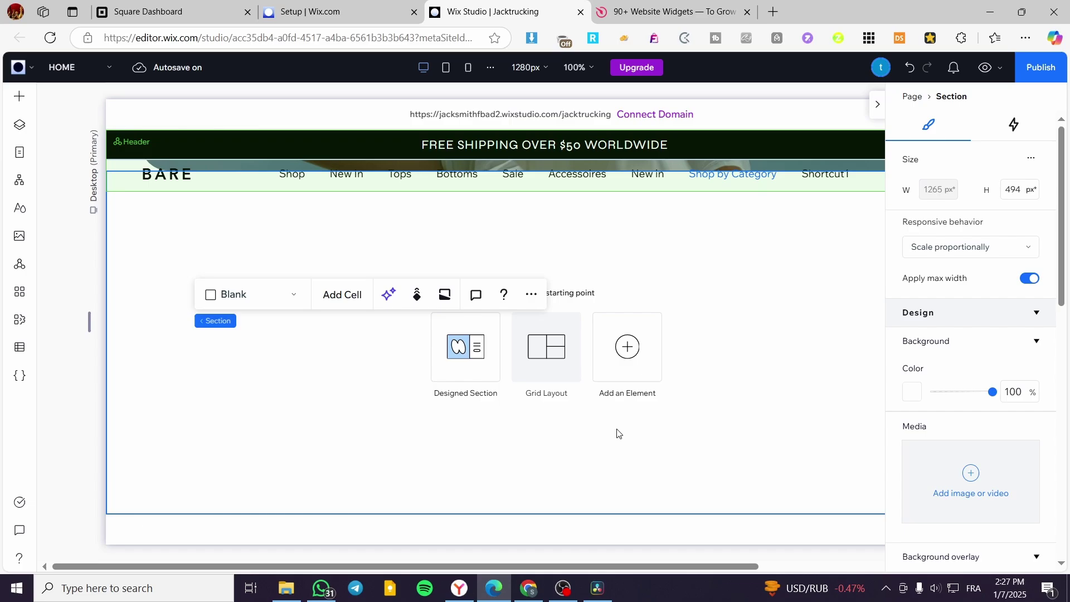
# Step: Move between the Elfsight website and the Wix Studio editor, ending on Elfsight's widget catalogue
pyautogui.click(674, 5)
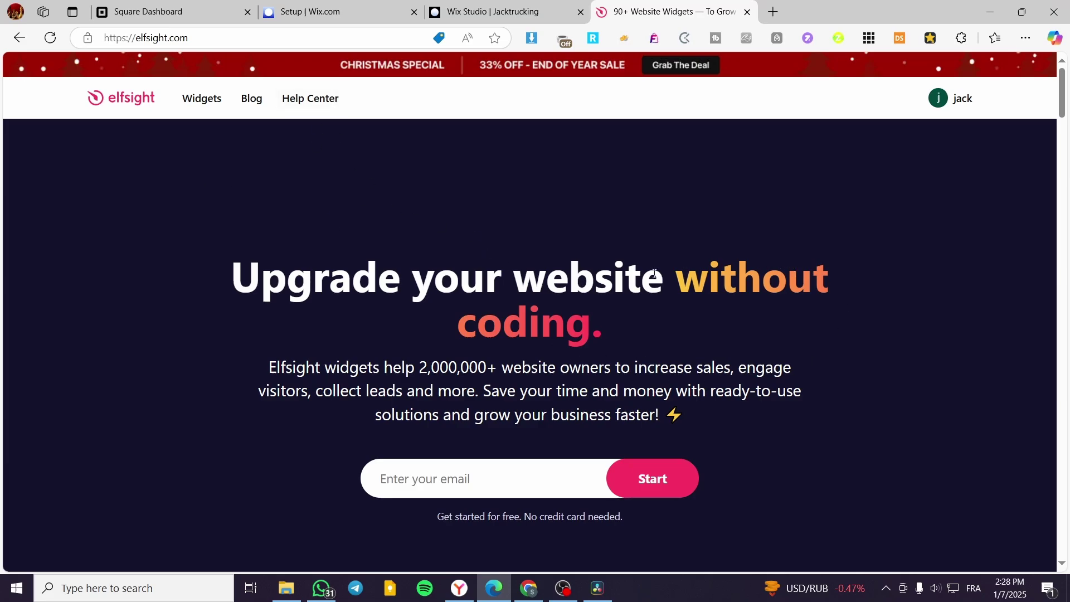
pyautogui.click(484, 14)
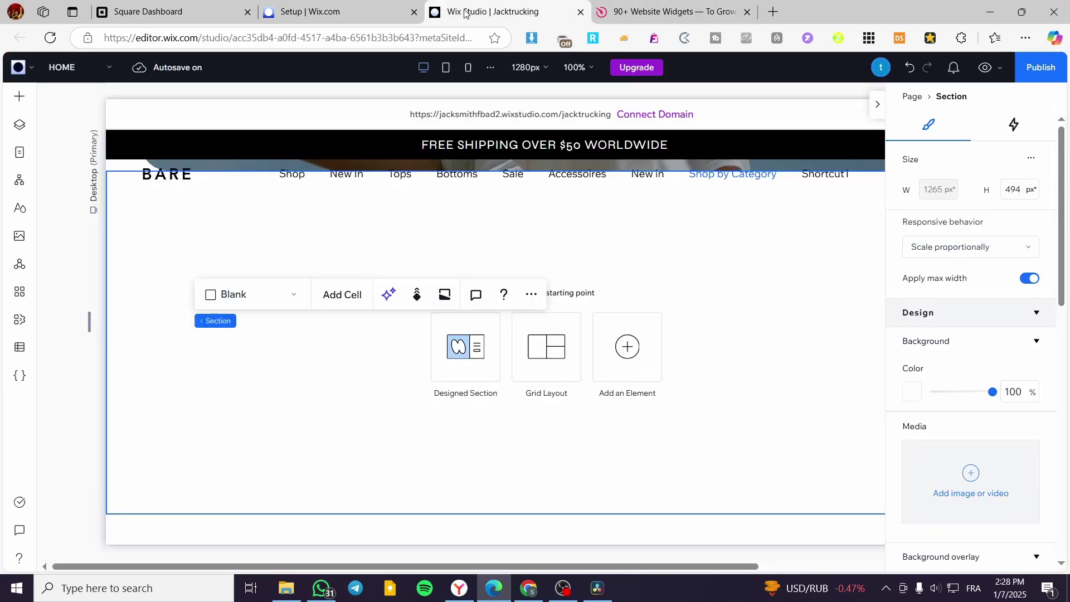
pyautogui.click(669, 11)
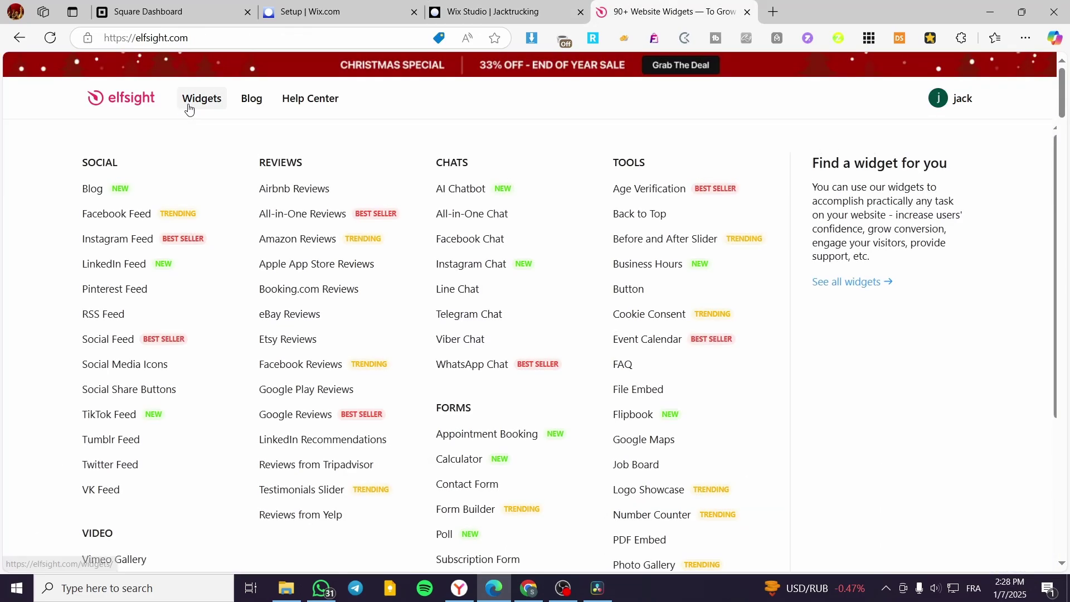
# Step: Browse Elfsight's full widget list and open Logo Showcase under Tools
pyautogui.click(211, 108)
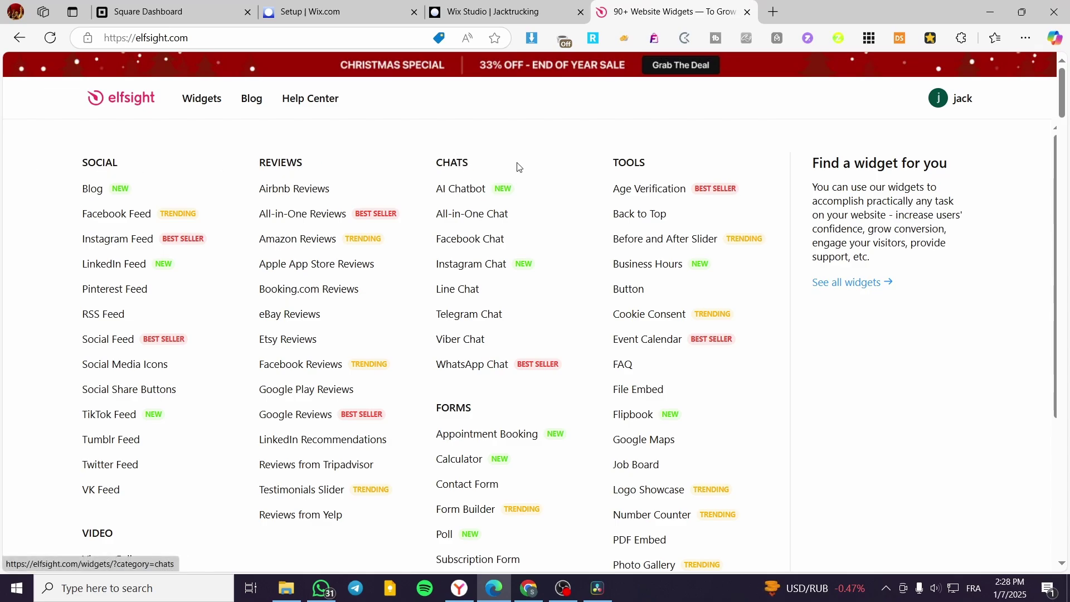
pyautogui.scroll(-3, 521, 201)
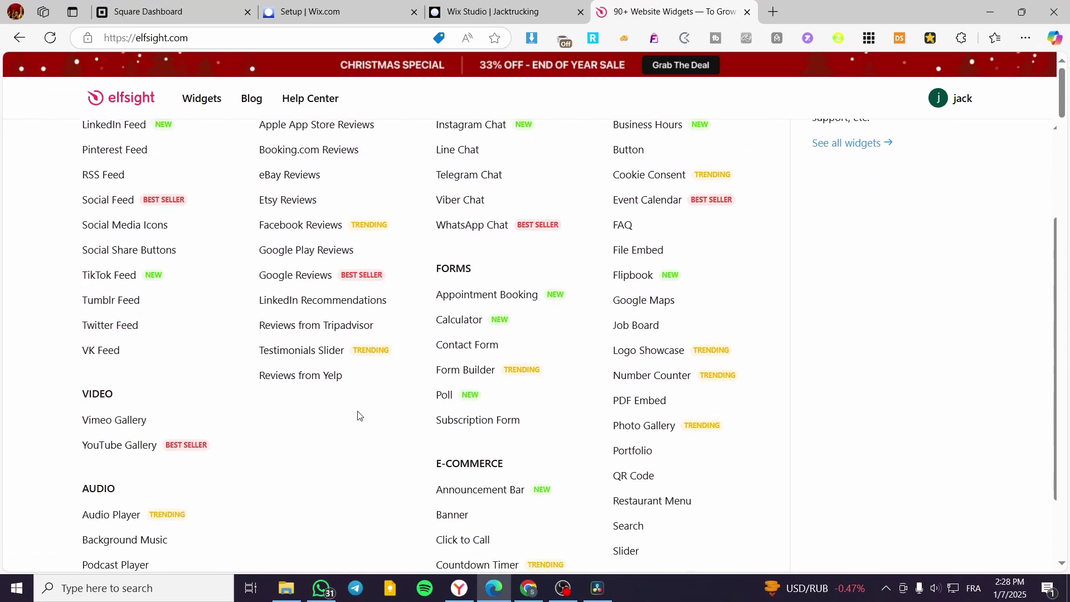
pyautogui.scroll(-1, 797, 389)
pyautogui.scroll(4, 334, 362)
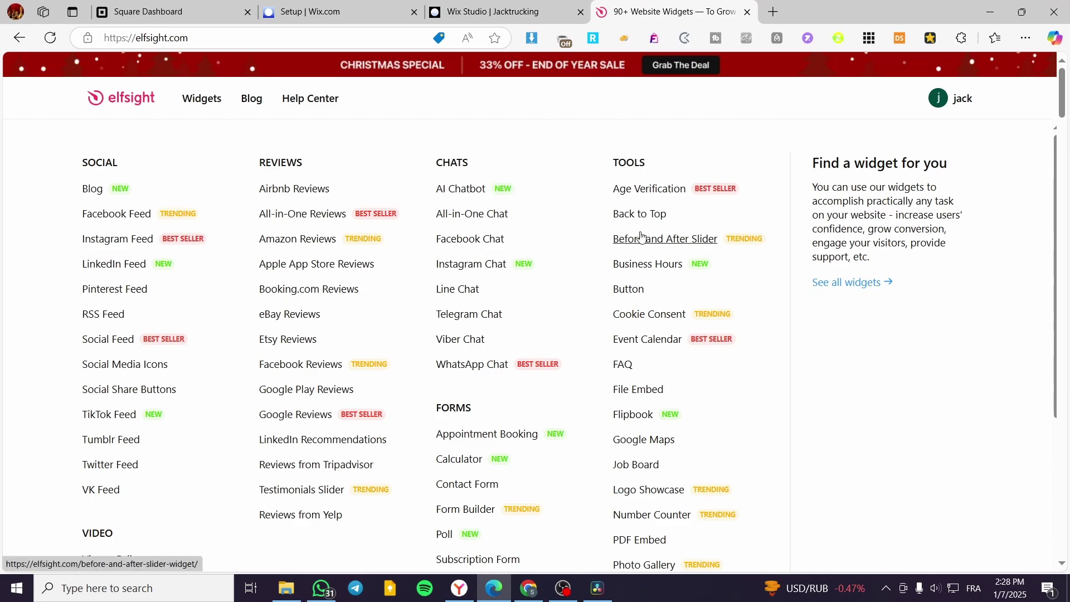
pyautogui.scroll(-3, 649, 301)
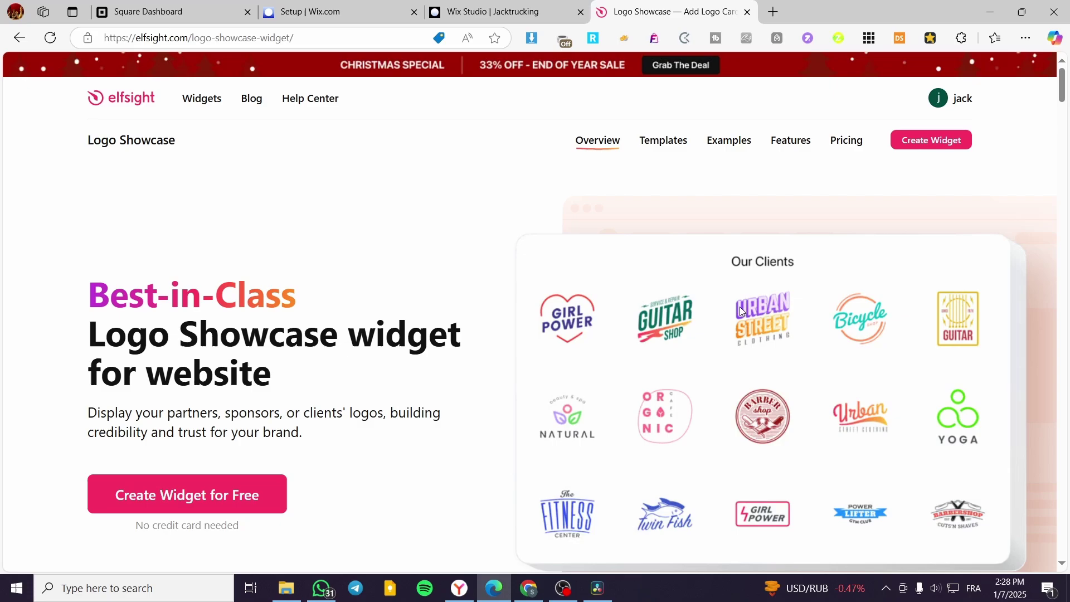
# Step: Start a free Logo Showcase widget and go to the already created widget
pyautogui.scroll(-3, 740, 309)
pyautogui.scroll(-3, 467, 507)
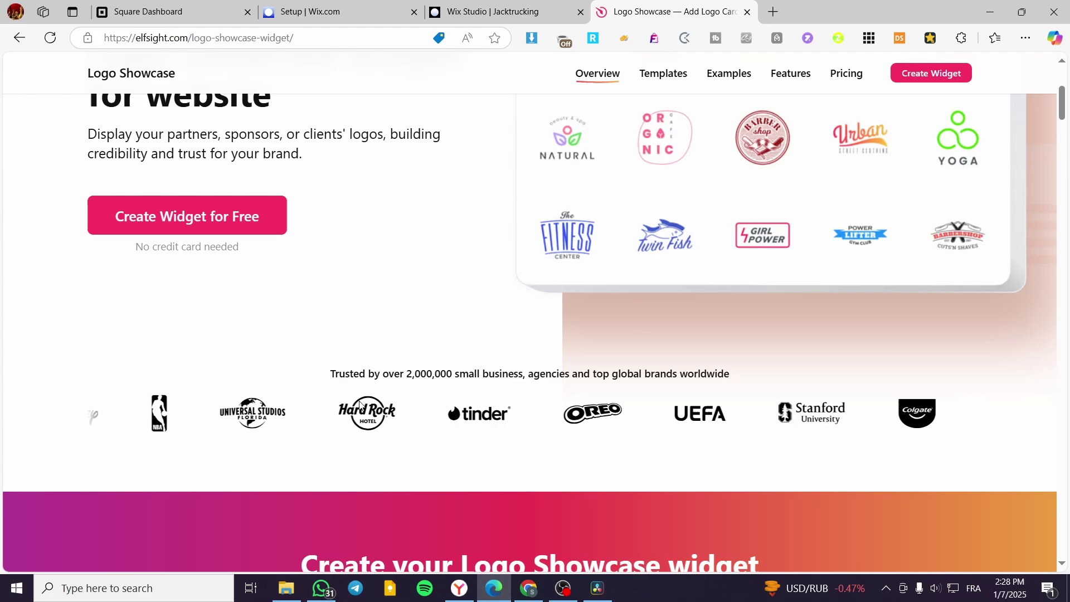
pyautogui.scroll(3, 175, 365)
pyautogui.click(125, 368)
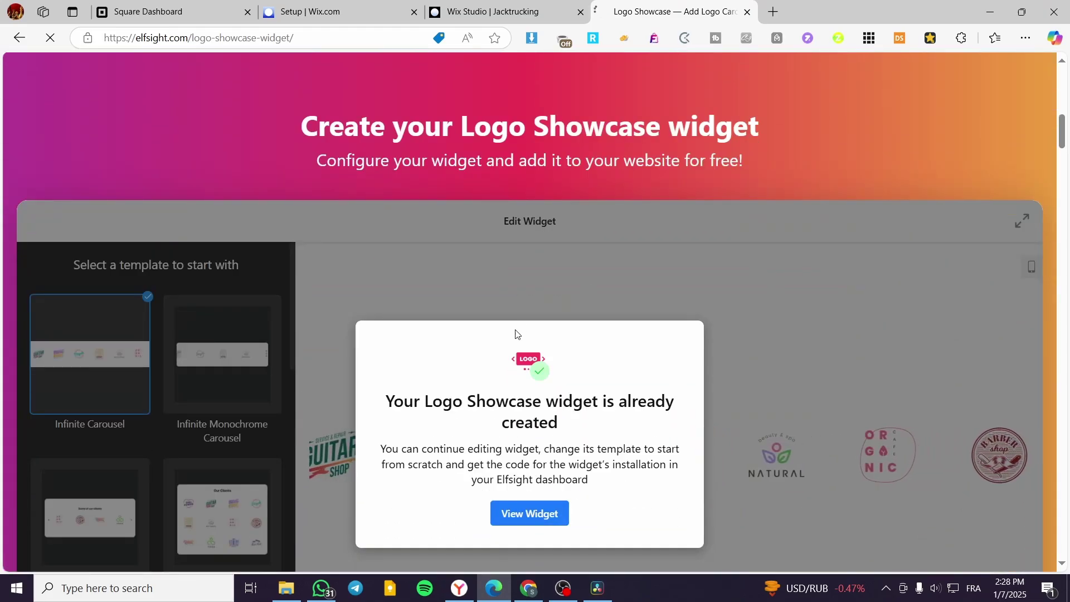
pyautogui.click(531, 519)
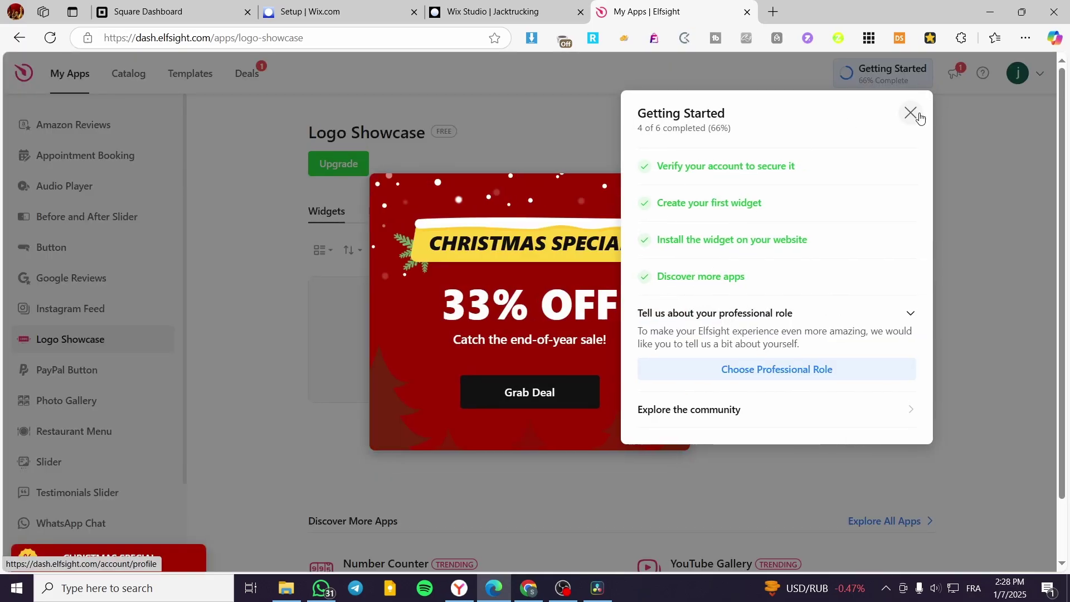
# Step: Dismiss the getting-started checklist and Christmas promo, then edit the Logo Showcase widget
pyautogui.click(911, 113)
pyautogui.click(672, 192)
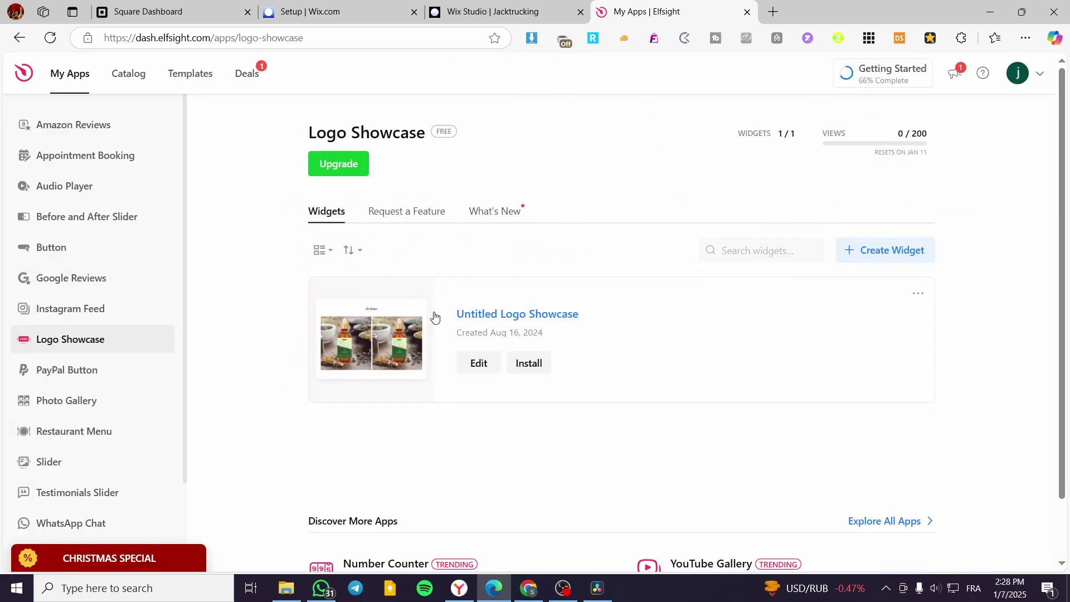
pyautogui.click(472, 370)
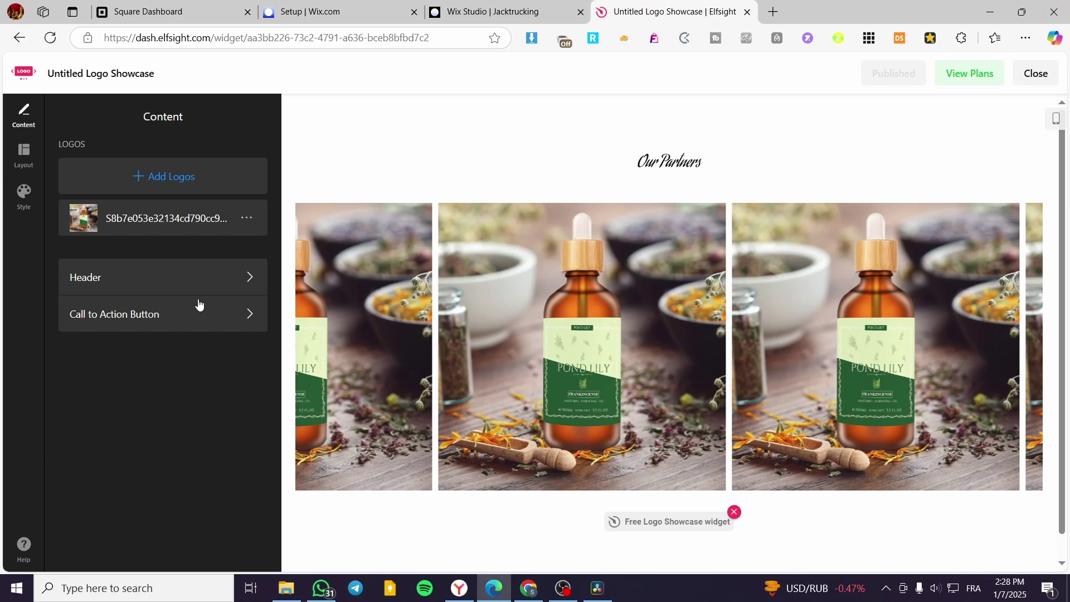
# Step: Upload the downloaded bottle PNG as a logo, keeping the upload going when prompted to cancel
pyautogui.click(165, 180)
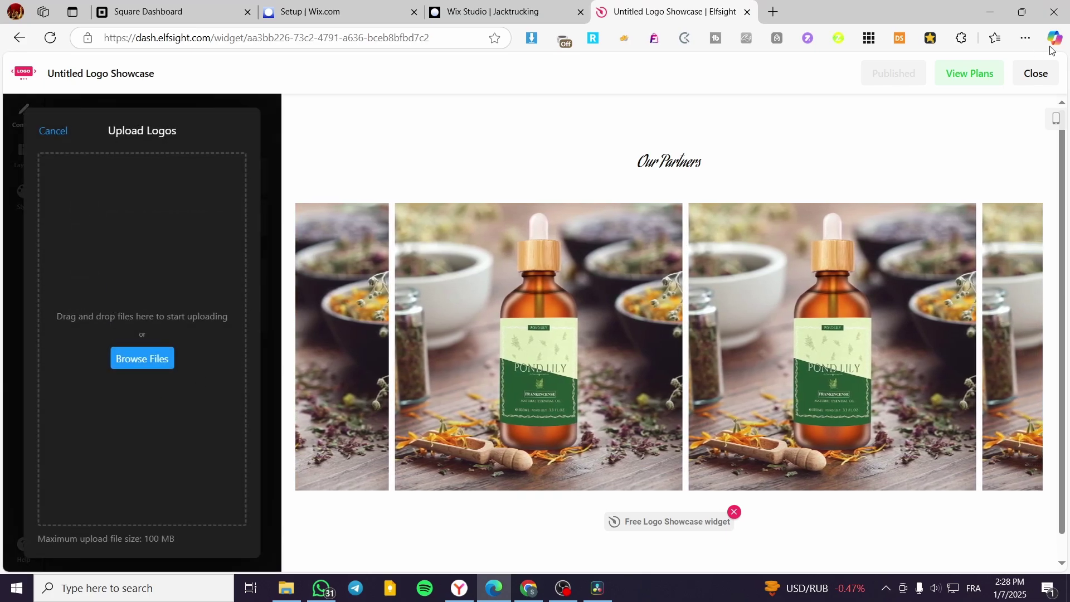
pyautogui.click(1025, 38)
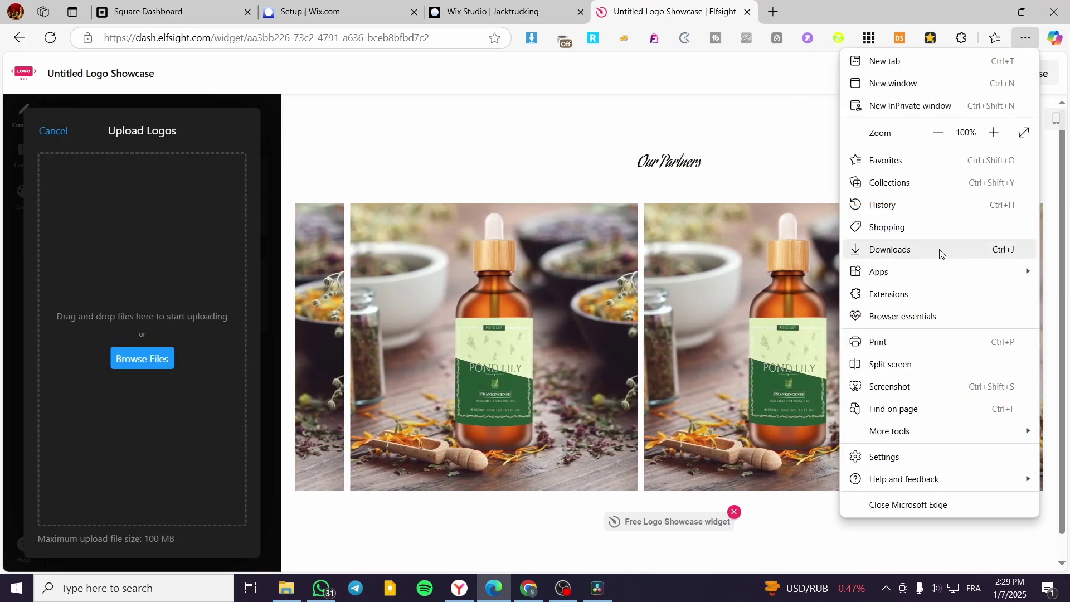
pyautogui.click(940, 250)
pyautogui.moveTo(825, 99); pyautogui.dragTo(192, 315)
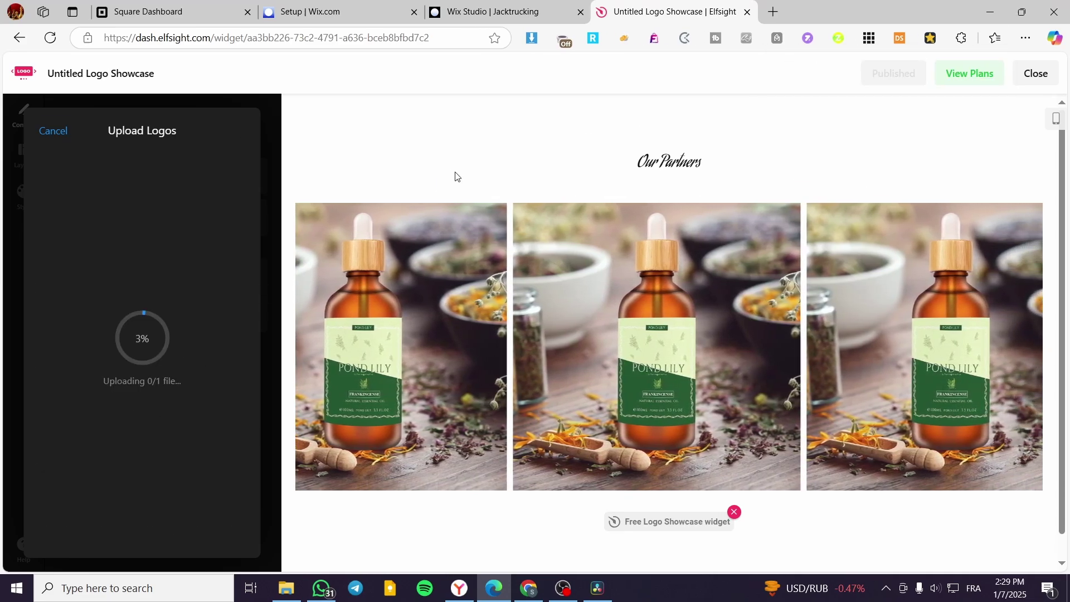
pyautogui.click(54, 130)
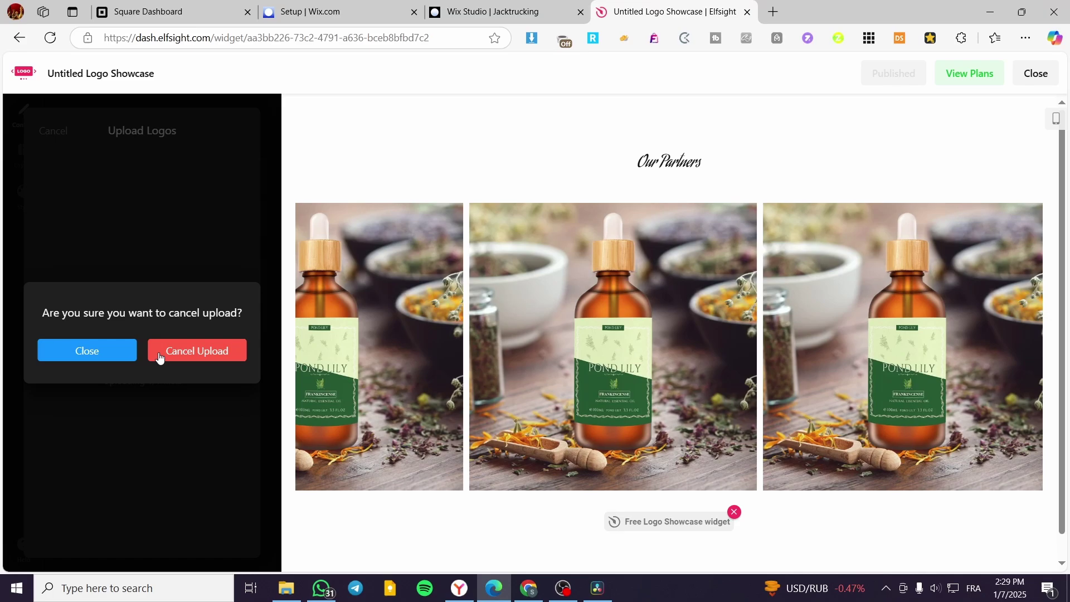
pyautogui.click(133, 355)
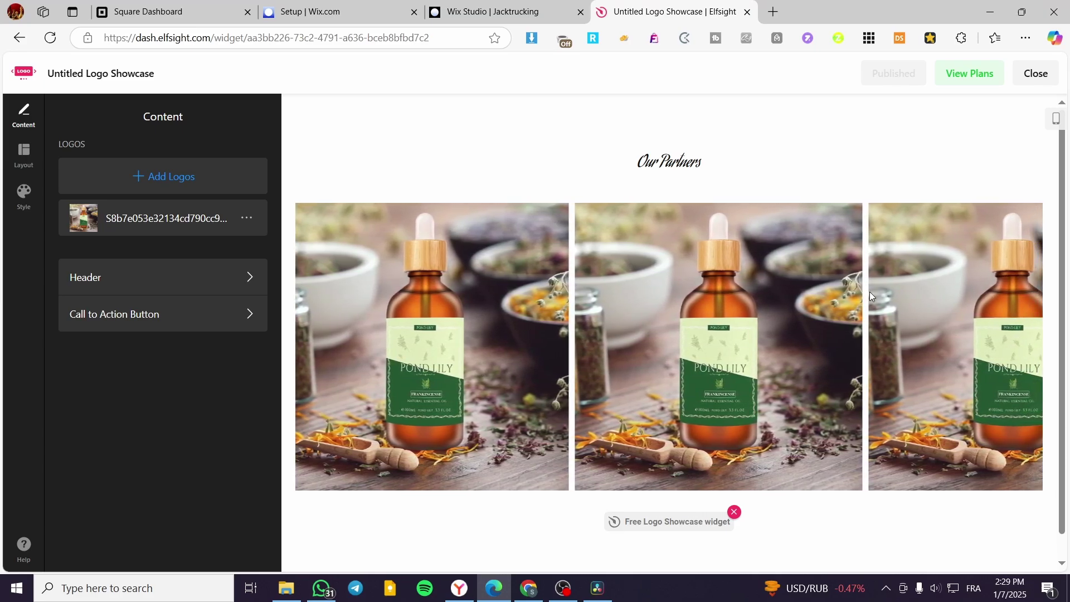
# Step: Type the test caption 'dqdqd' in the Header settings, erase it, and return to Content settings
pyautogui.click(101, 279)
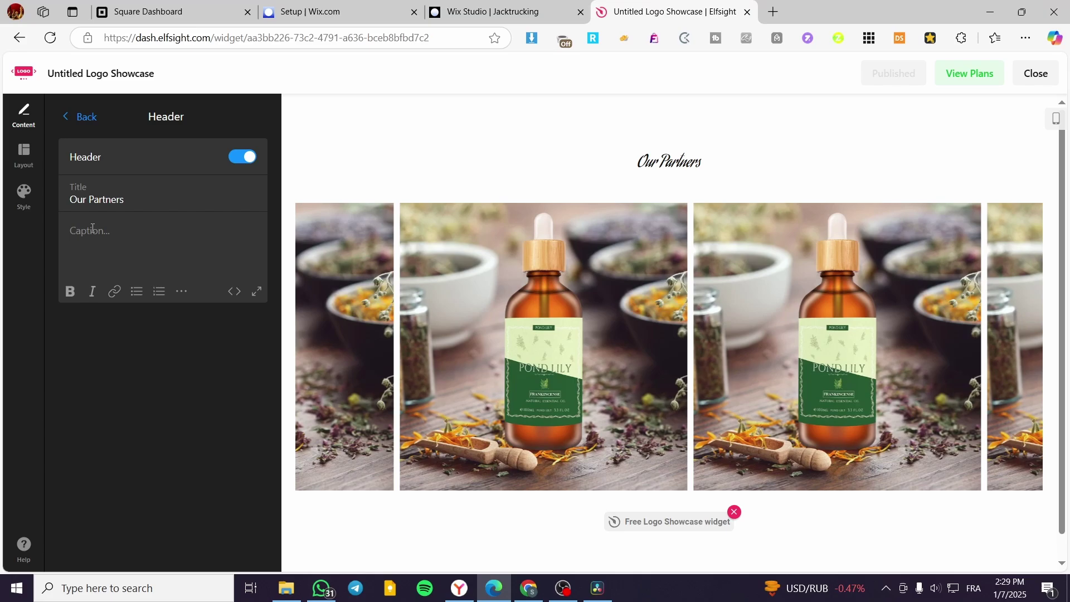
pyautogui.click(92, 229)
pyautogui.write('dqdqd')
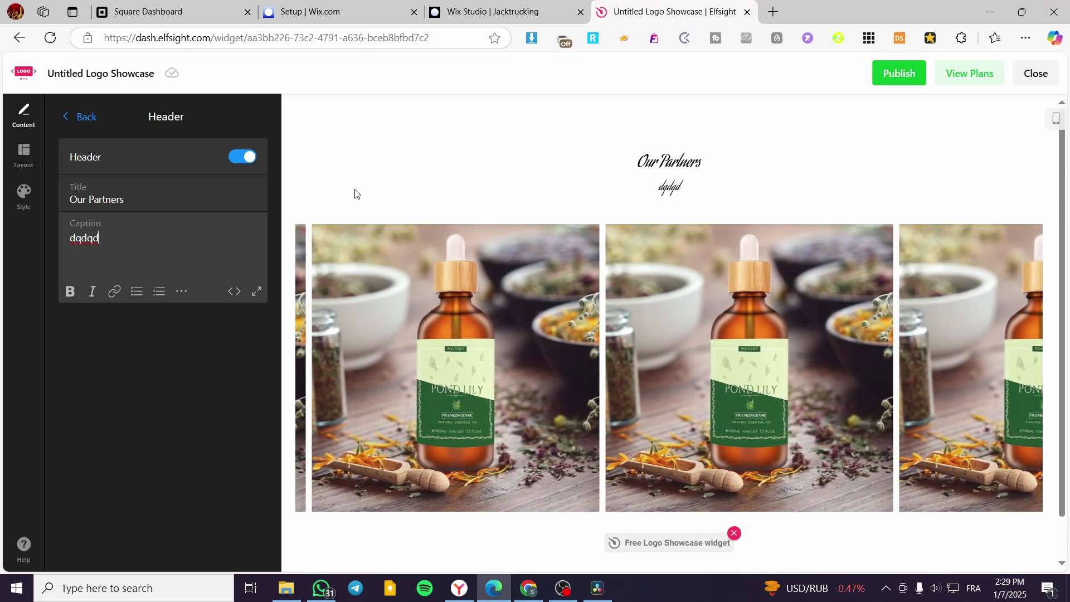
pyautogui.press('BackSpace')
pyautogui.press('BackSpace')
pyautogui.press('BackSpace')
pyautogui.press('BackSpace')
pyautogui.press('BackSpace')
pyautogui.click(79, 119)
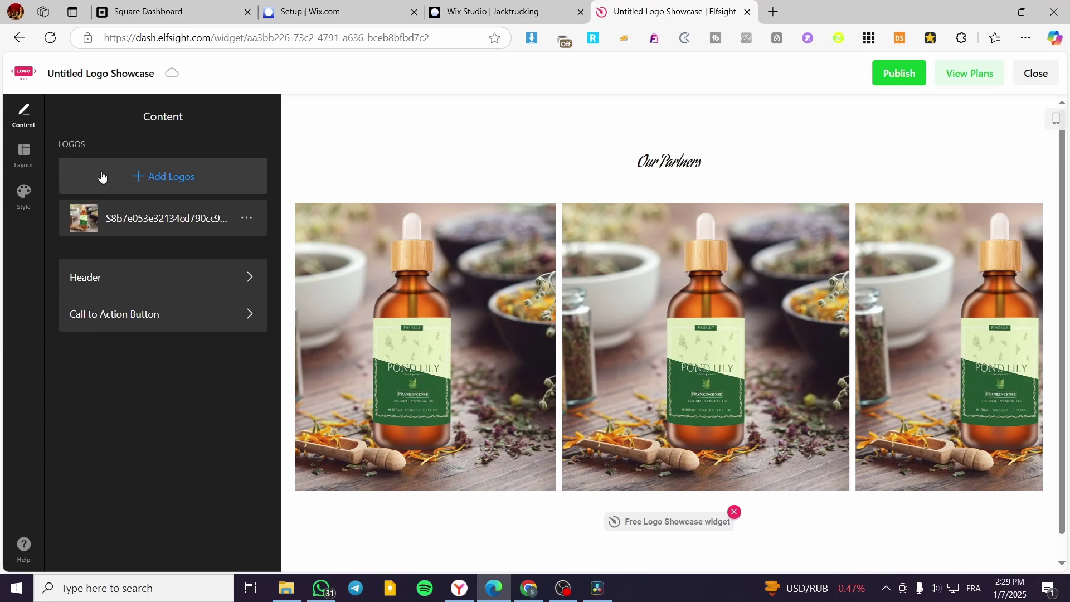
# Step: Turn on the Contact Us call-to-action button, trying then discarding a paper-plane icon
pyautogui.click(125, 315)
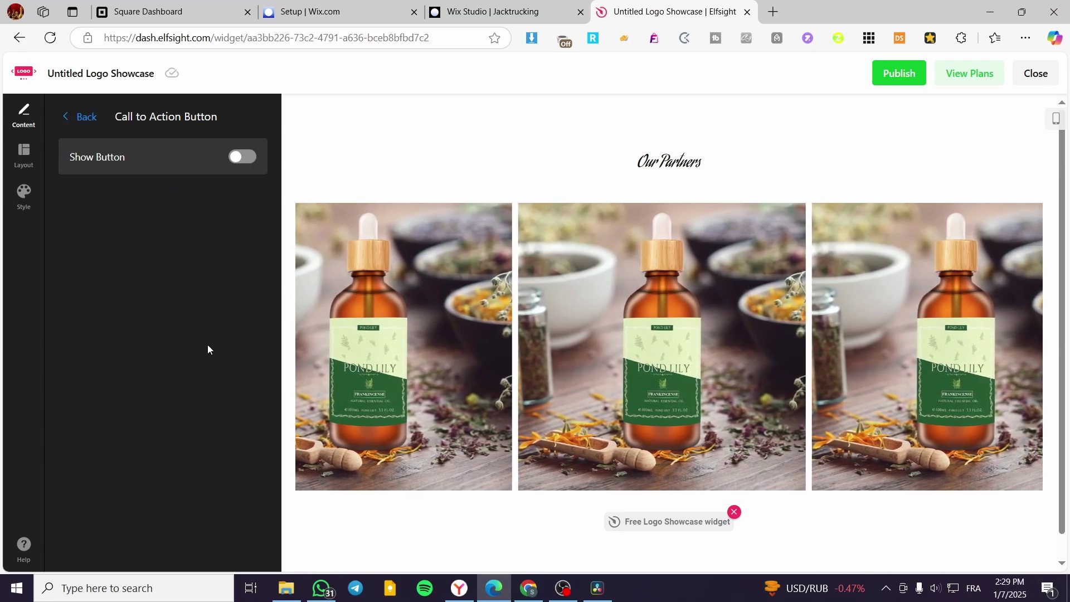
pyautogui.click(245, 157)
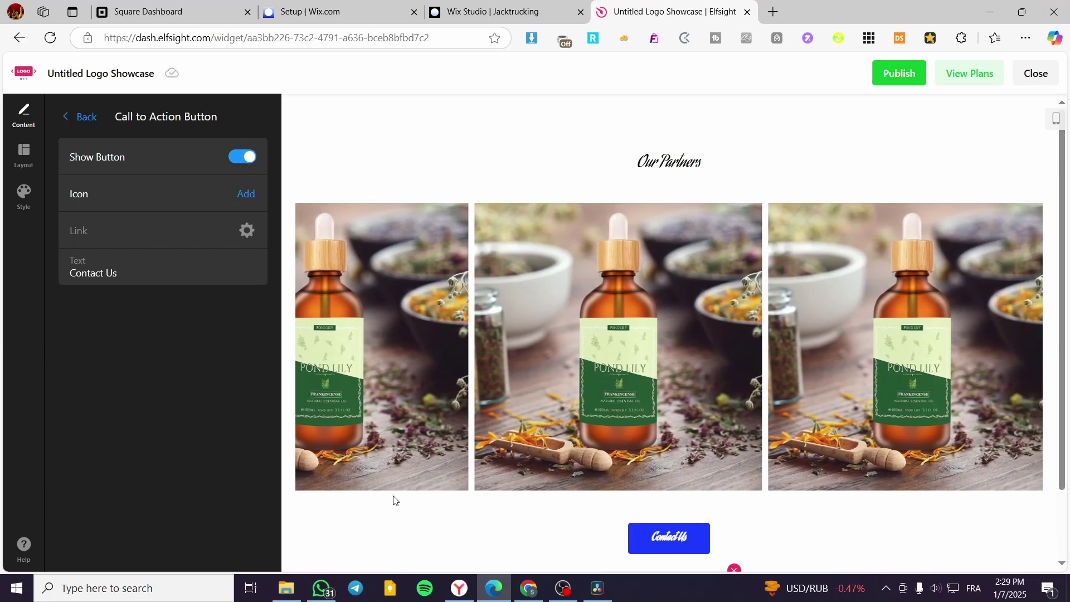
pyautogui.scroll(-1, 682, 522)
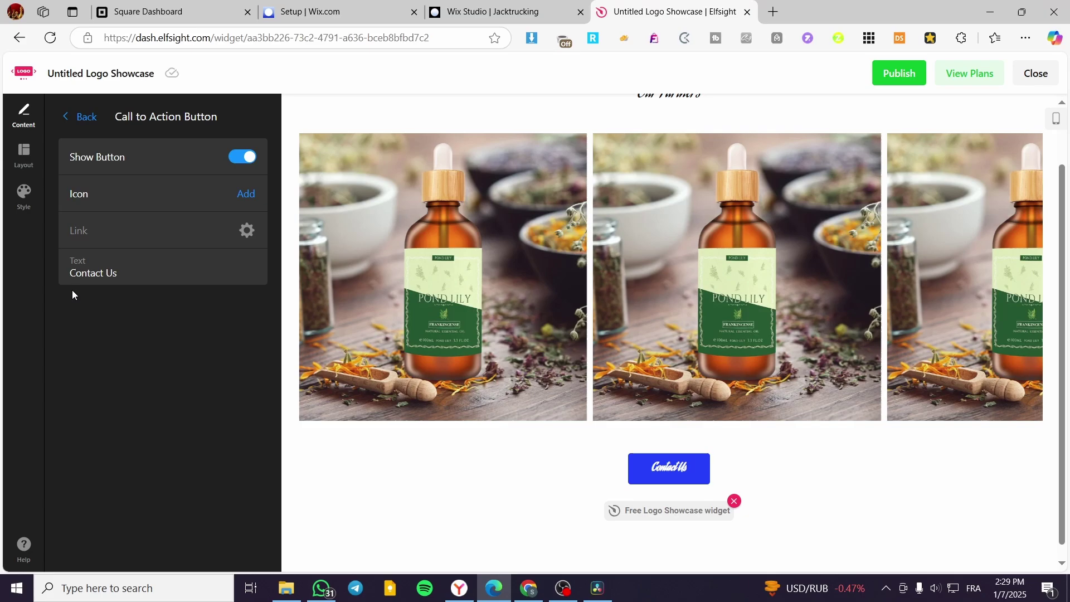
pyautogui.click(255, 205)
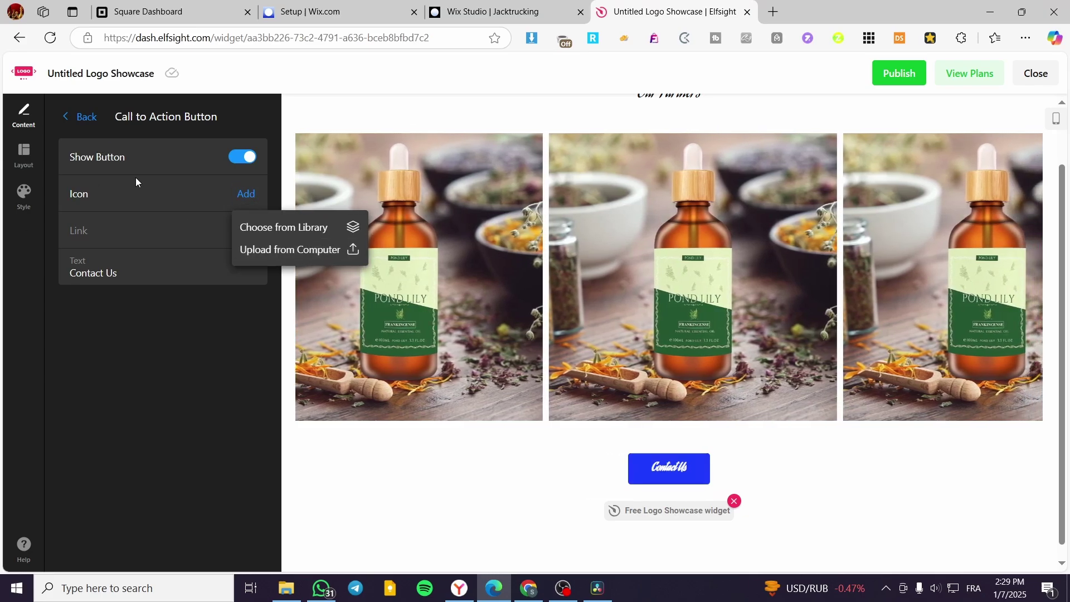
pyautogui.click(284, 228)
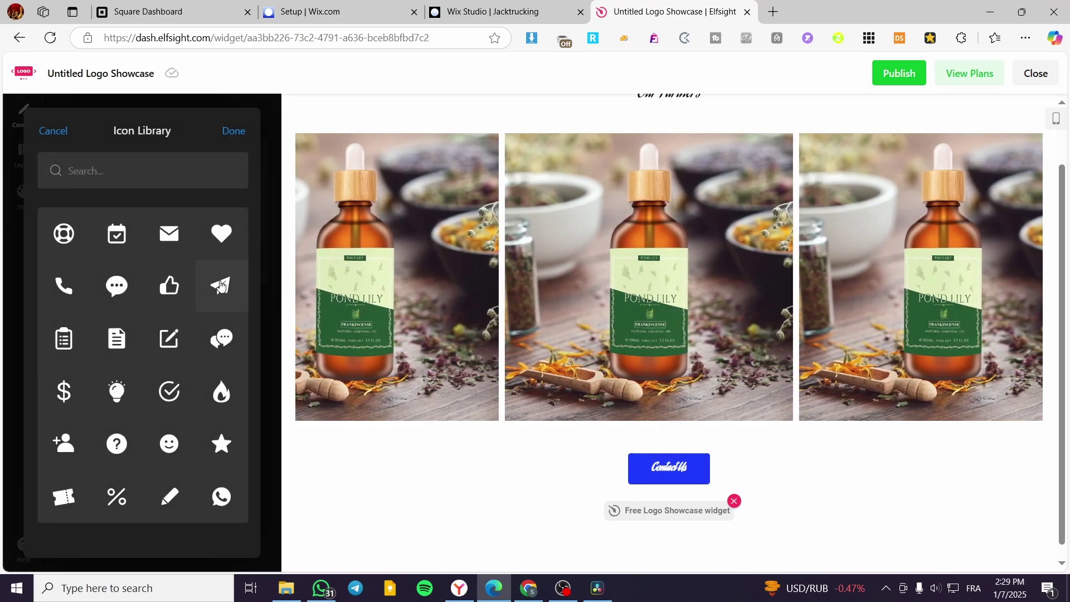
pyautogui.click(221, 285)
pyautogui.click(55, 131)
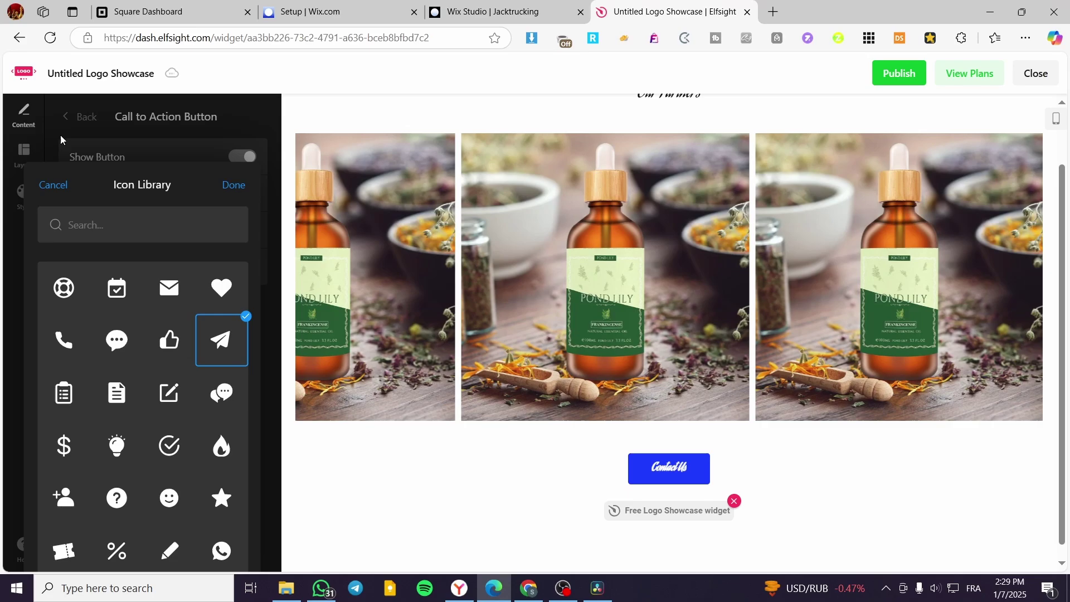
pyautogui.click(79, 116)
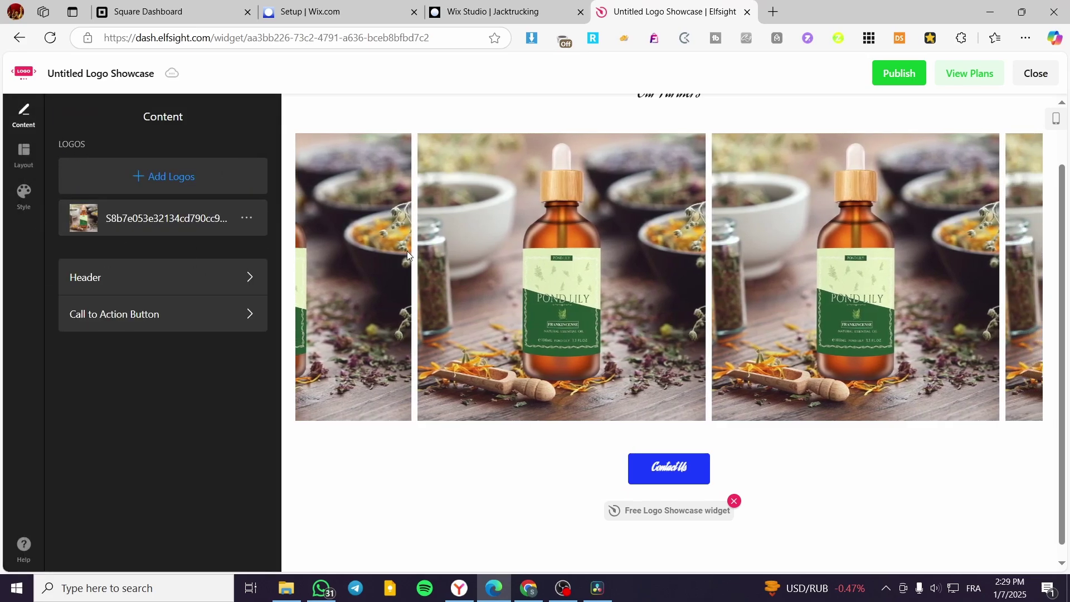
# Step: Try the Carousel and Grid layouts, then settle back on the Ticker layout
pyautogui.click(12, 161)
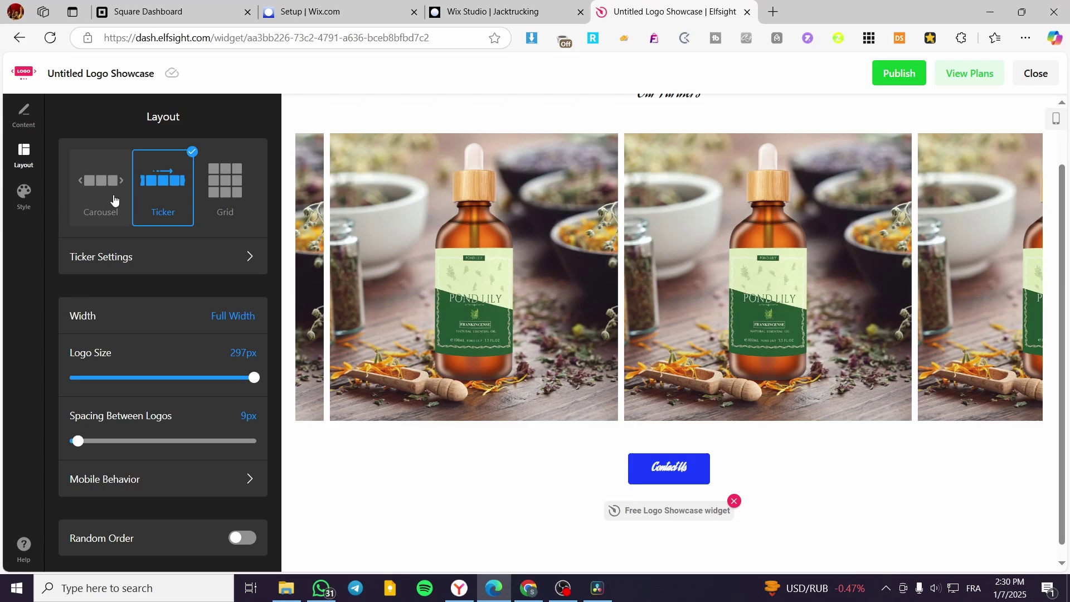
pyautogui.click(90, 185)
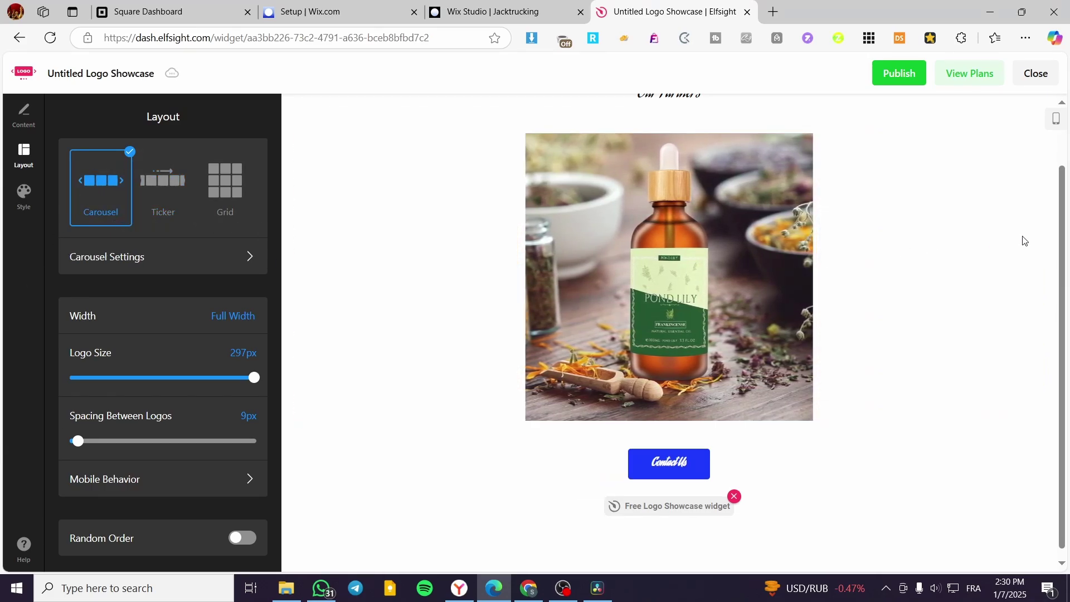
pyautogui.click(230, 199)
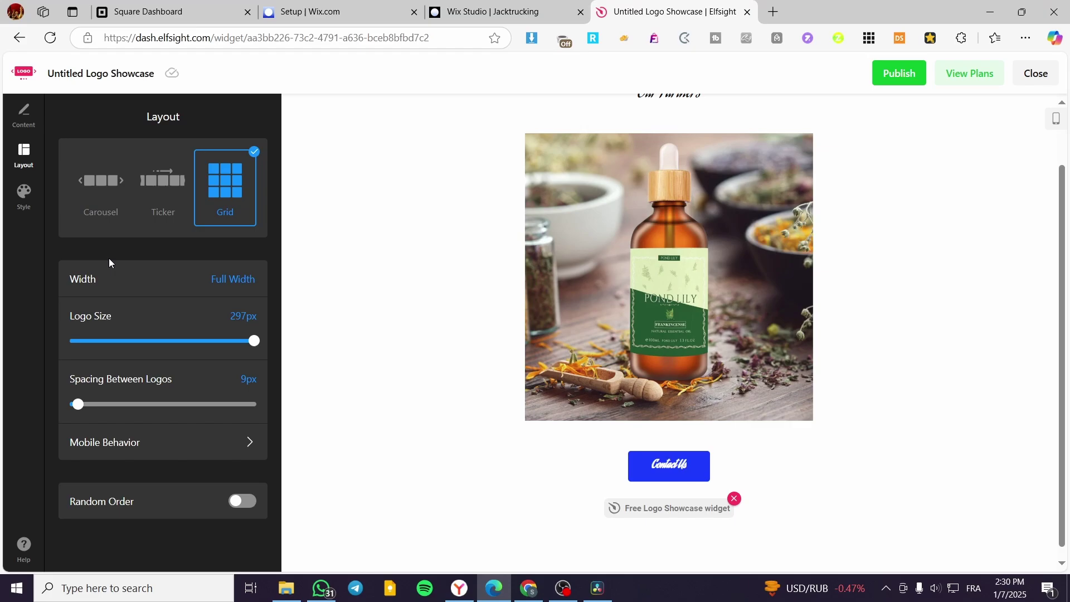
pyautogui.click(170, 188)
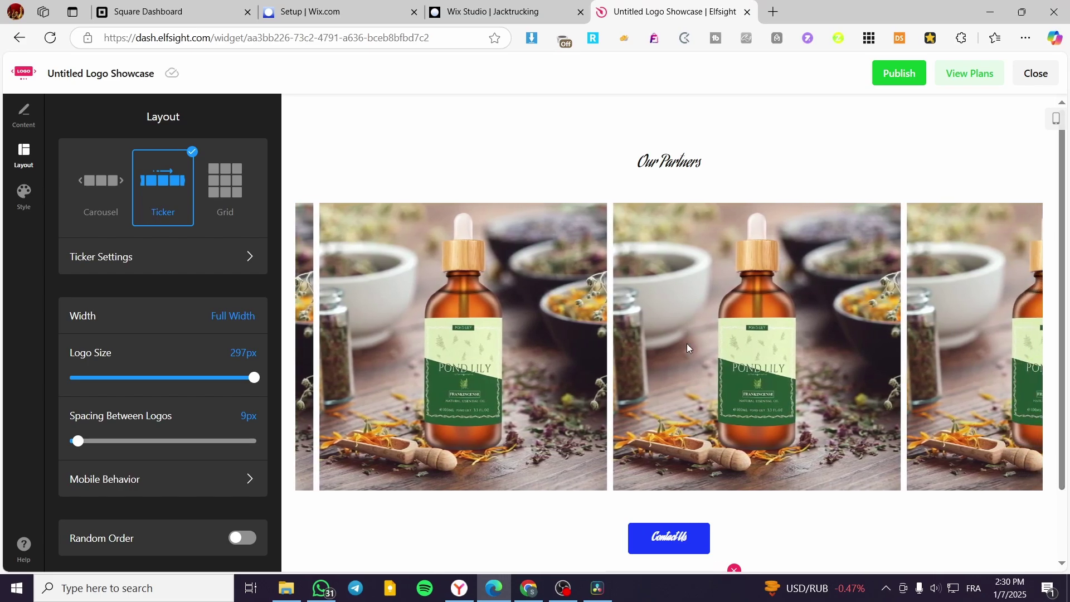
# Step: Set the ticker transition speed to medium with Pause on Hover turned on
pyautogui.click(96, 265)
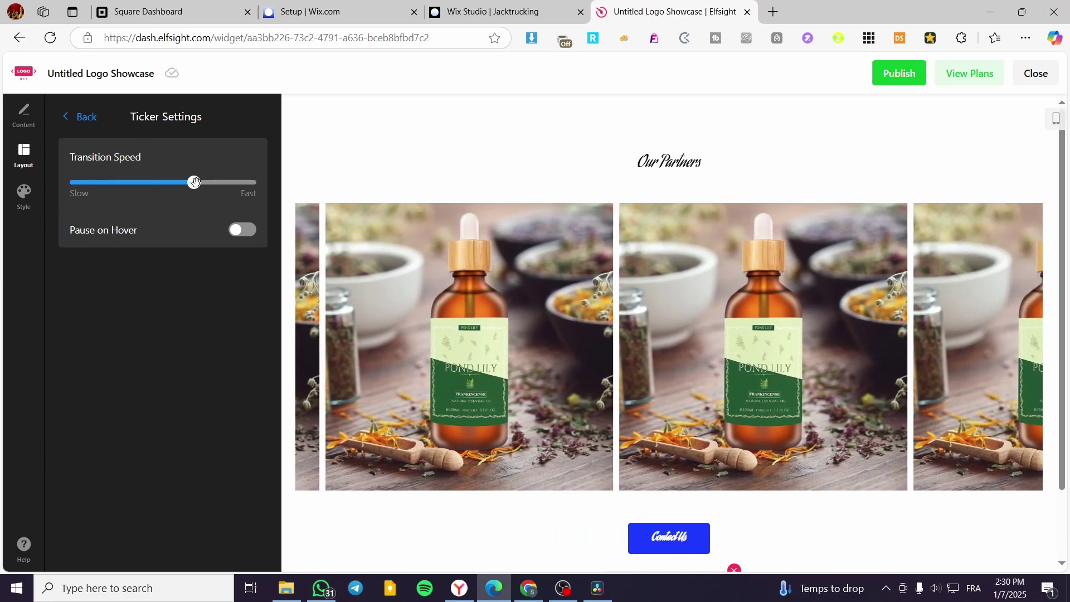
pyautogui.moveTo(194, 182); pyautogui.dragTo(240, 182)
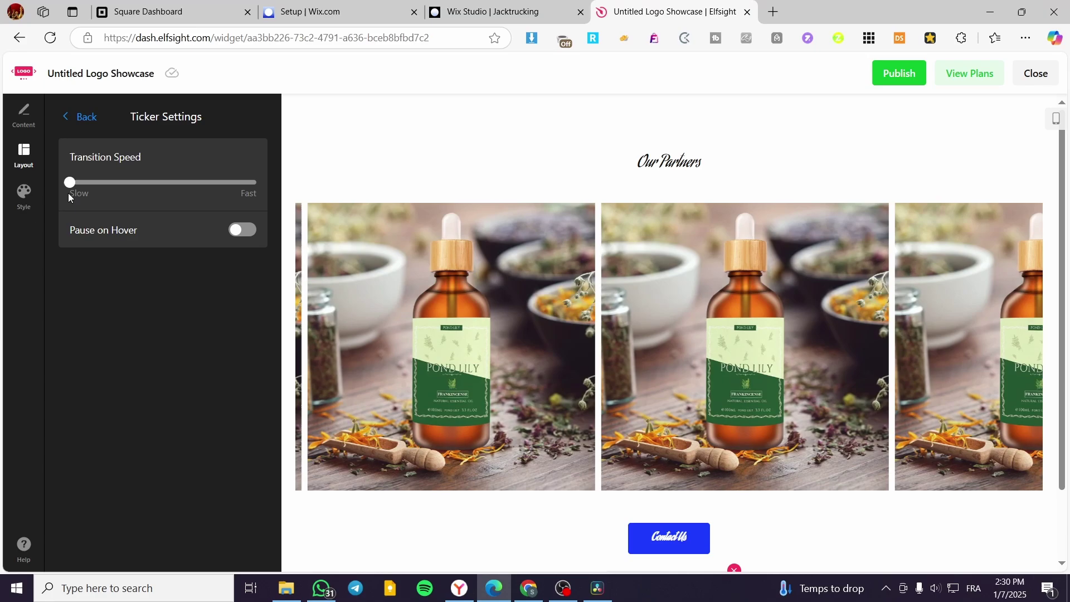
pyautogui.moveTo(68, 193); pyautogui.dragTo(338, 210)
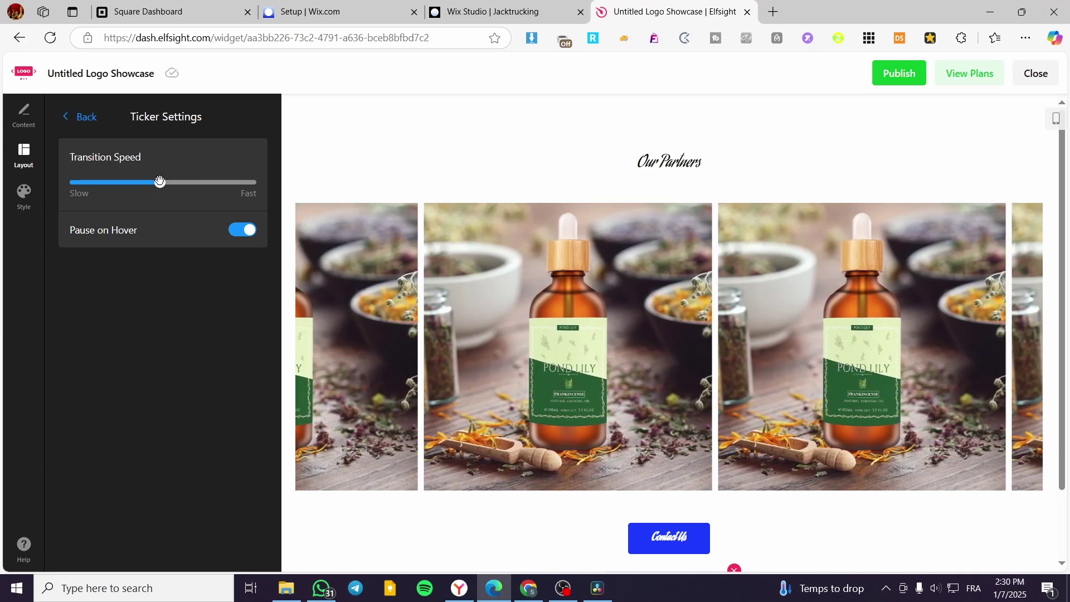
pyautogui.click(86, 116)
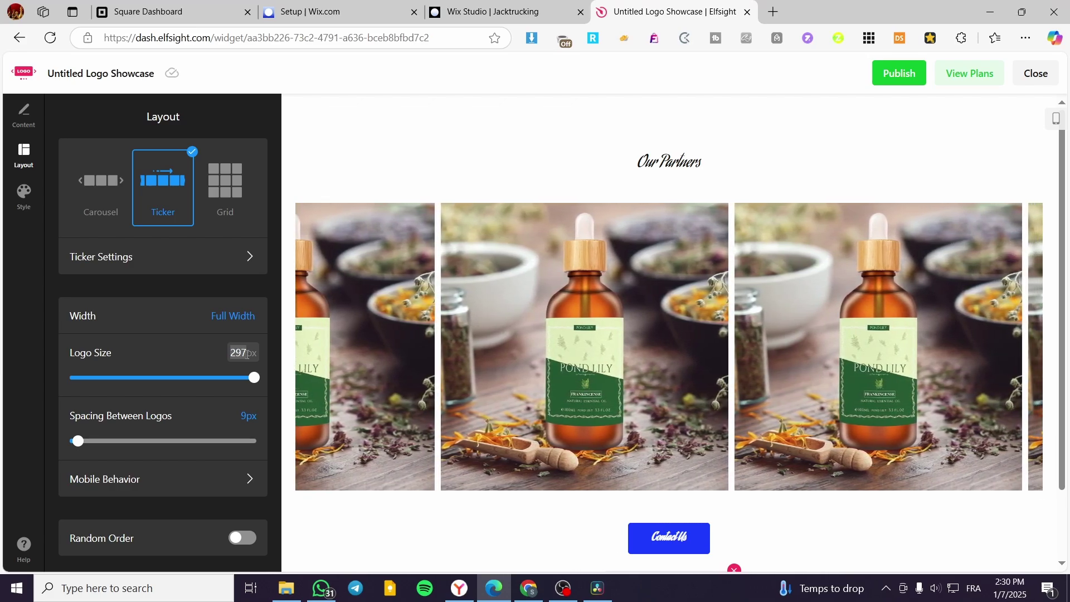
# Step: Resize the logos to about 100px, cut logo spacing to 3px, and show Mobile Behavior settings
pyautogui.doubleClick(239, 353)
pyautogui.write('100')
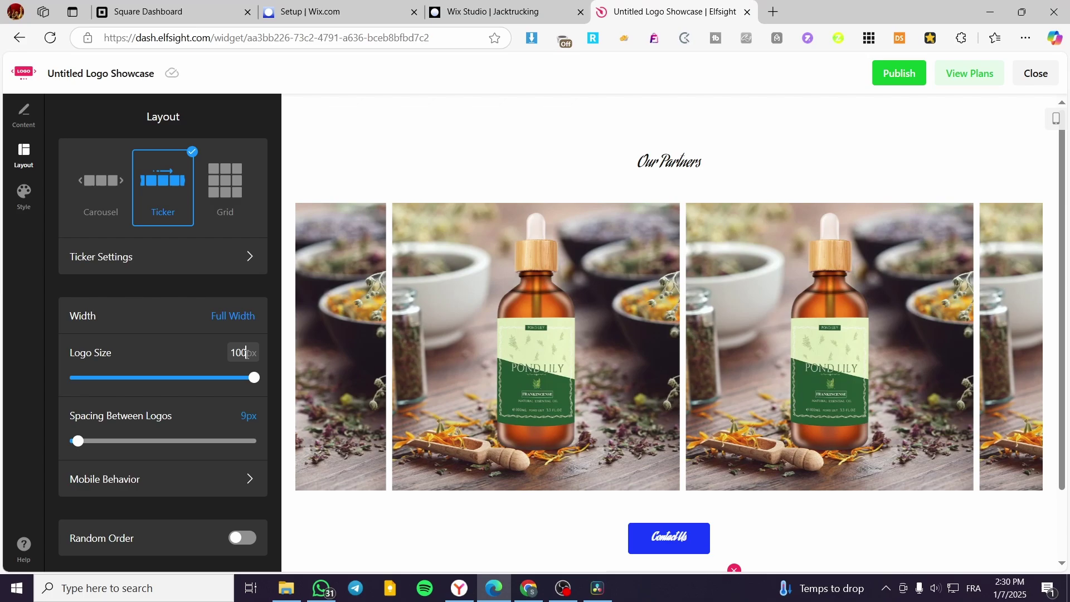
pyautogui.click(193, 403)
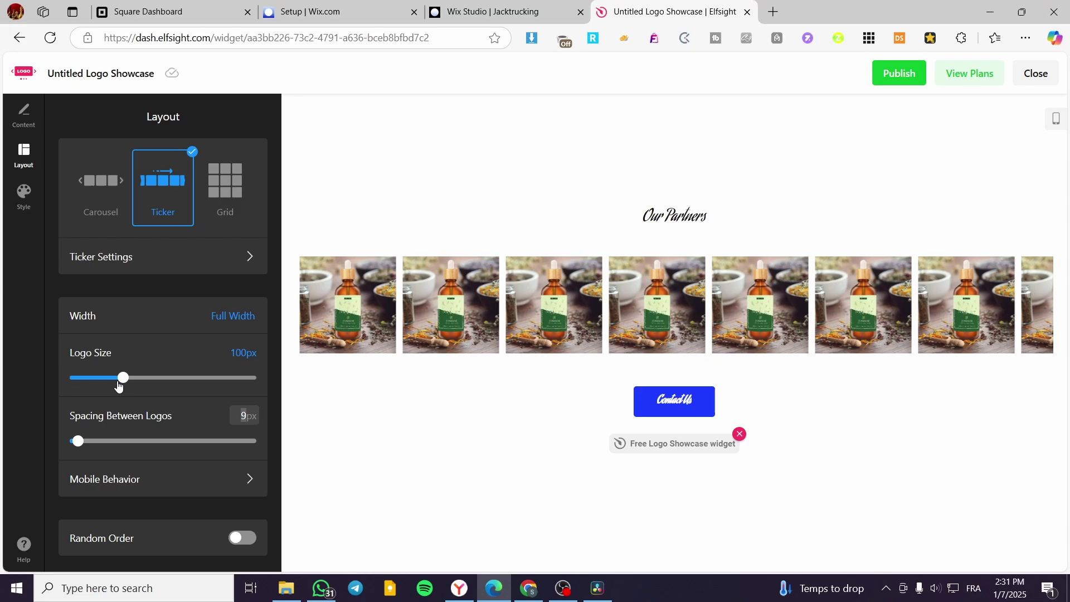
pyautogui.moveTo(120, 382)
pyautogui.mouseDown()
pyautogui.moveTo(142, 376)
pyautogui.moveTo(125, 378)
pyautogui.mouseUp()
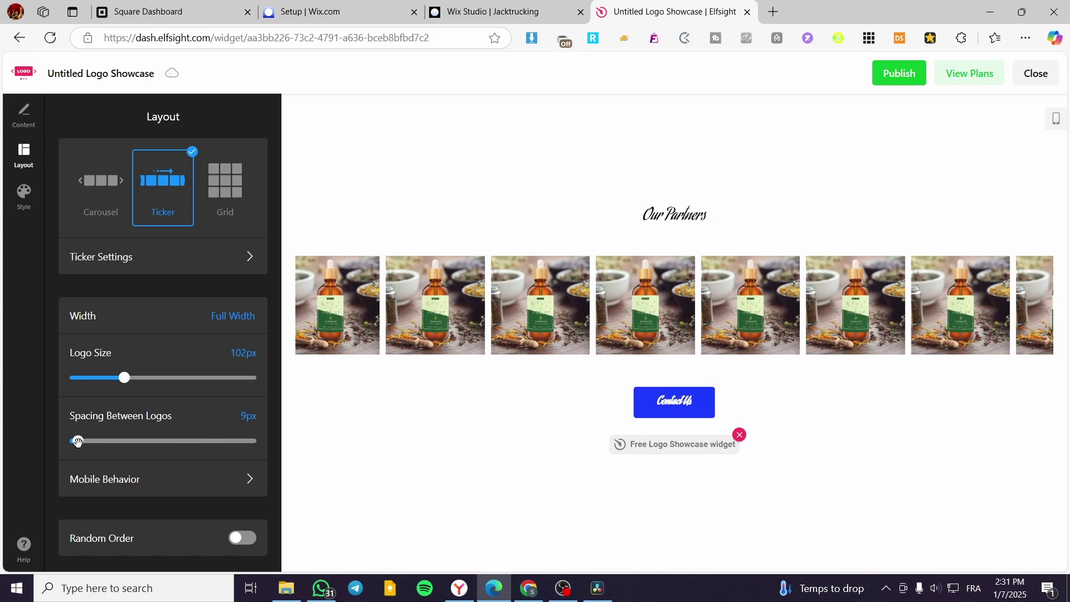
pyautogui.moveTo(78, 442)
pyautogui.mouseDown()
pyautogui.moveTo(137, 441)
pyautogui.moveTo(76, 440)
pyautogui.mouseUp()
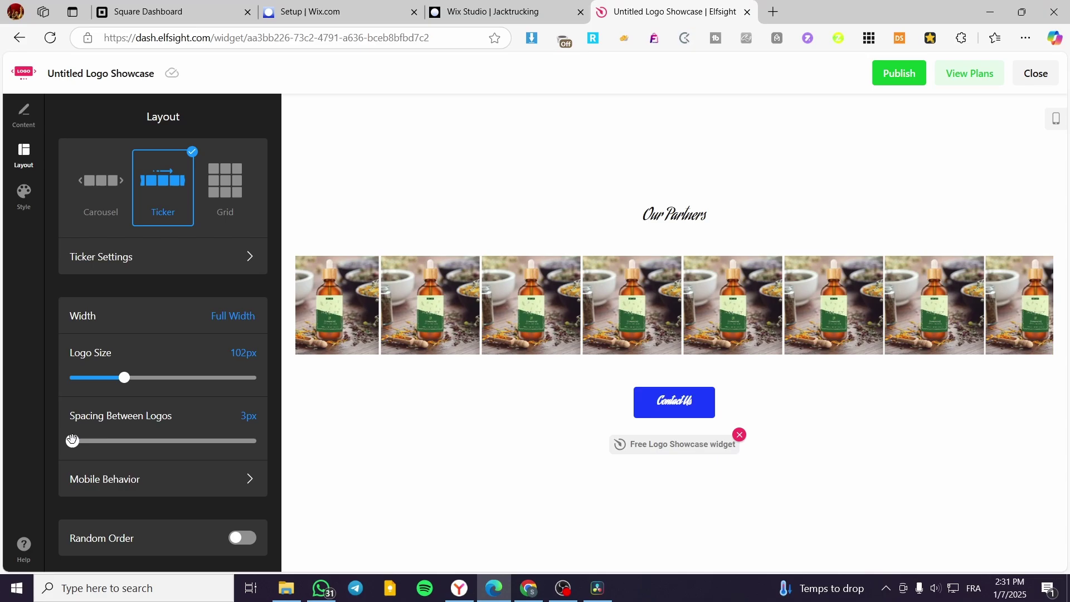
pyautogui.click(227, 491)
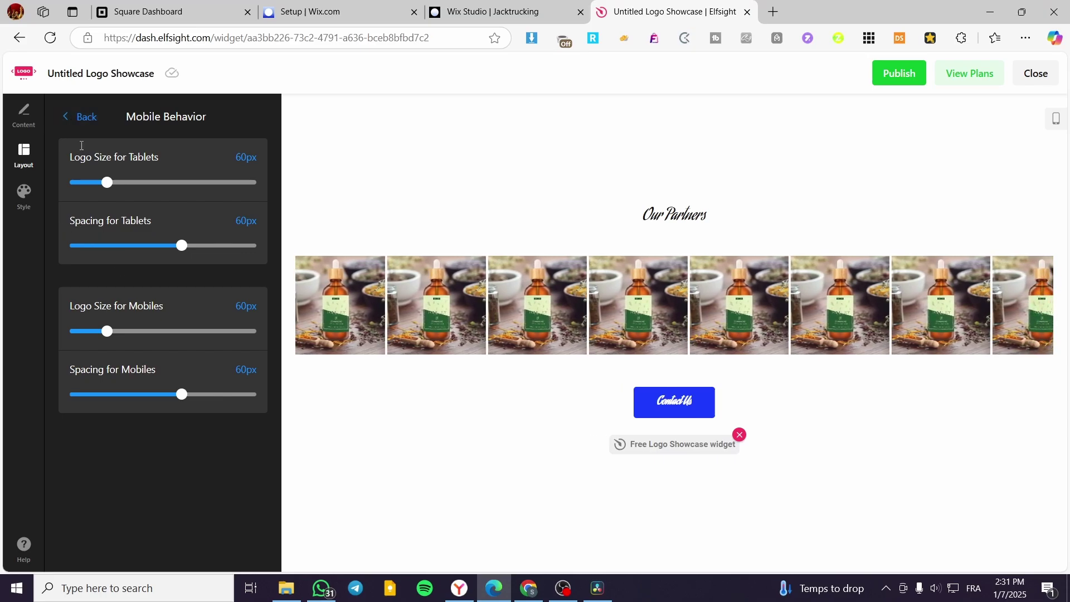
# Step: Back in the main Layout panel, switch on Random Order for the ticker logos
pyautogui.click(66, 115)
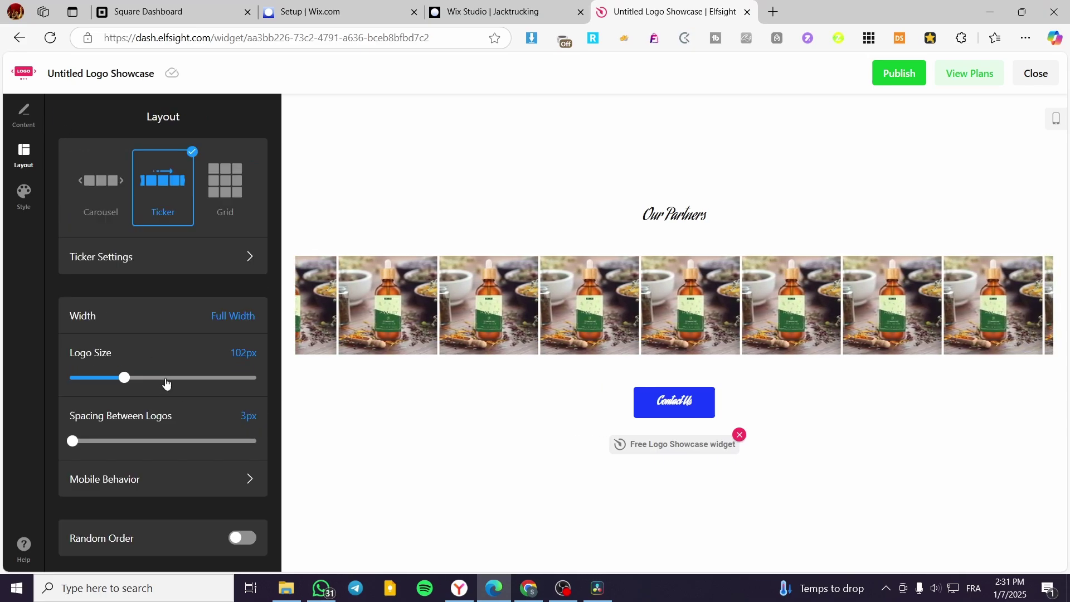
pyautogui.click(249, 538)
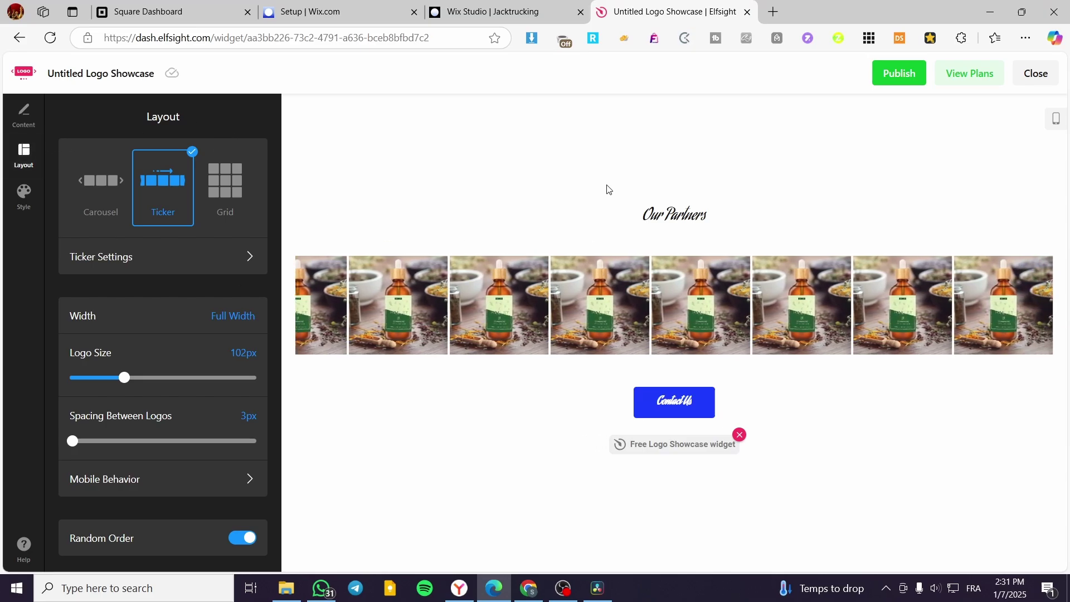
# Step: In the Style tab, set the widget font to Aladin after briefly trying Akronim
pyautogui.click(24, 195)
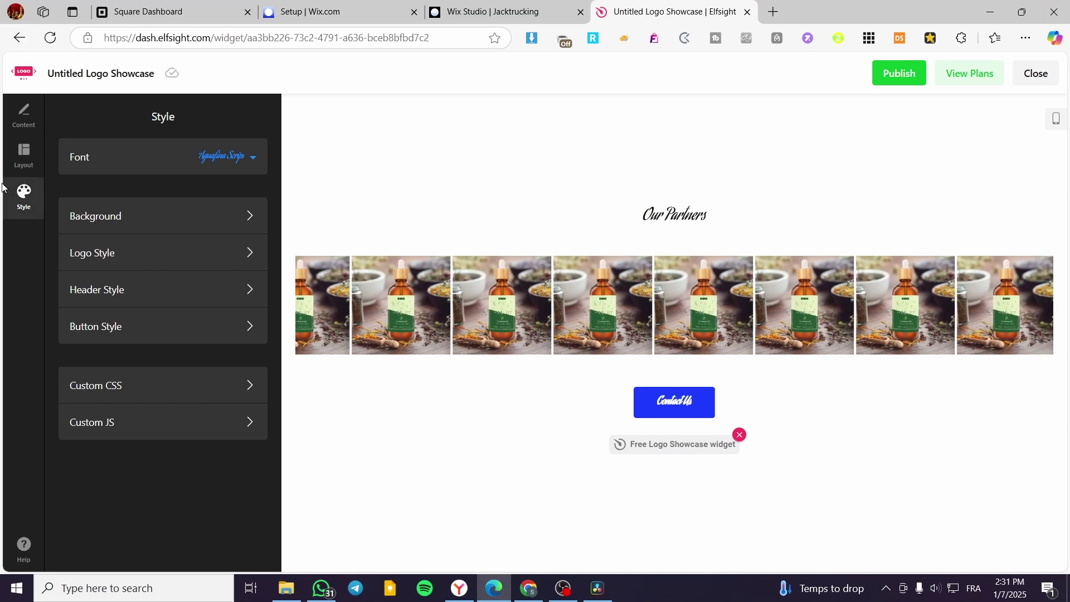
pyautogui.click(252, 160)
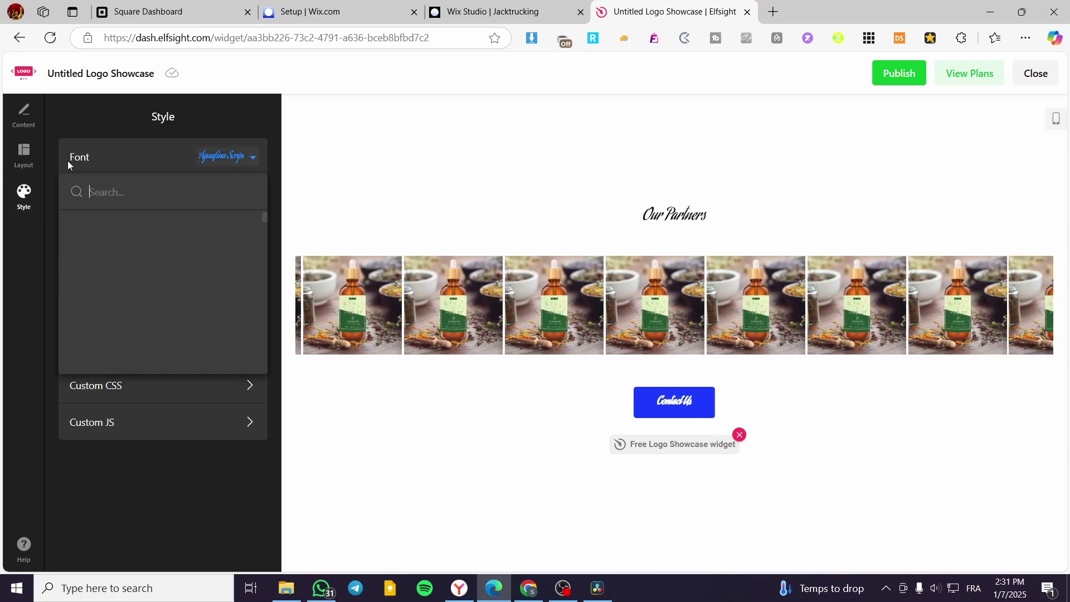
pyautogui.click(126, 245)
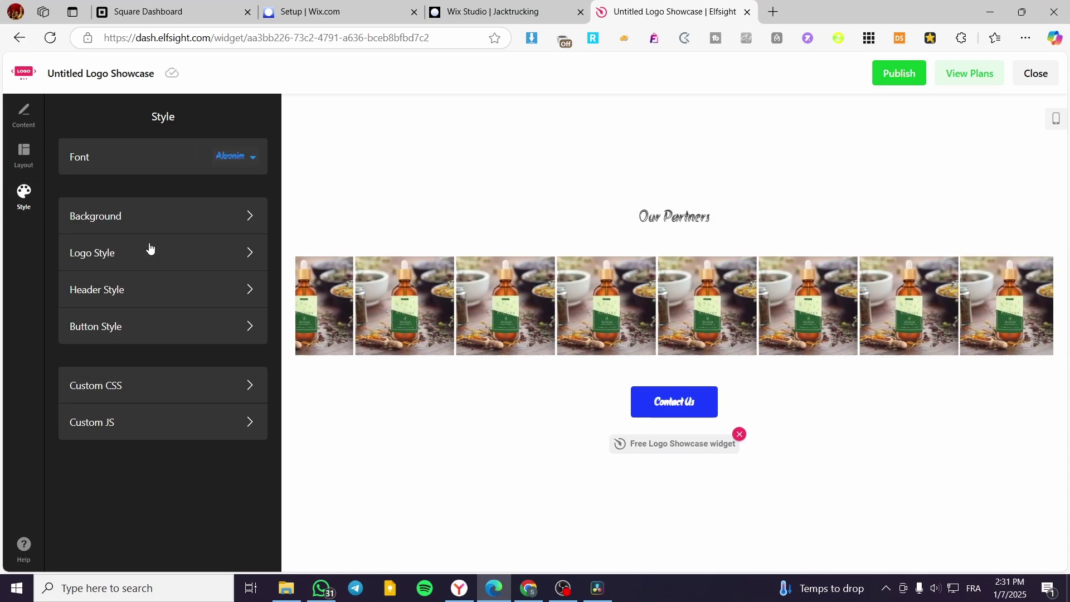
pyautogui.click(207, 229)
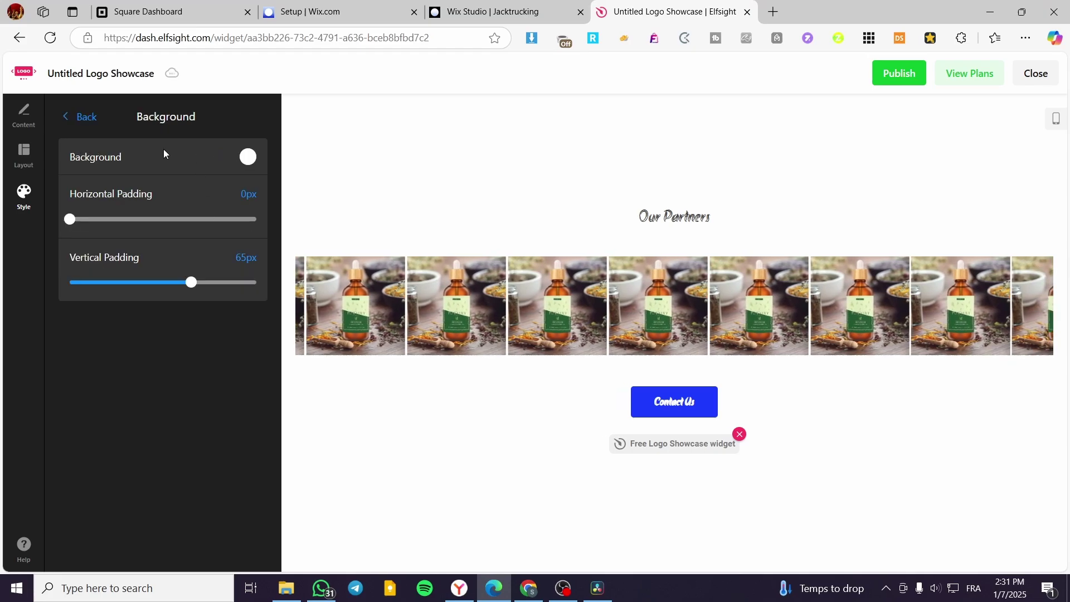
pyautogui.click(75, 116)
pyautogui.click(195, 164)
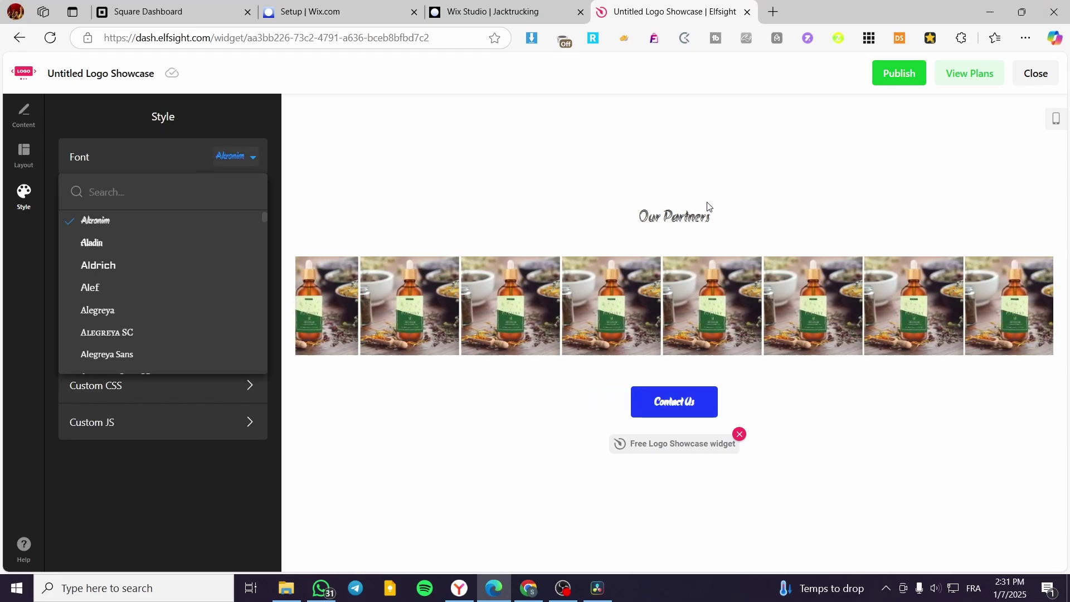
pyautogui.click(102, 245)
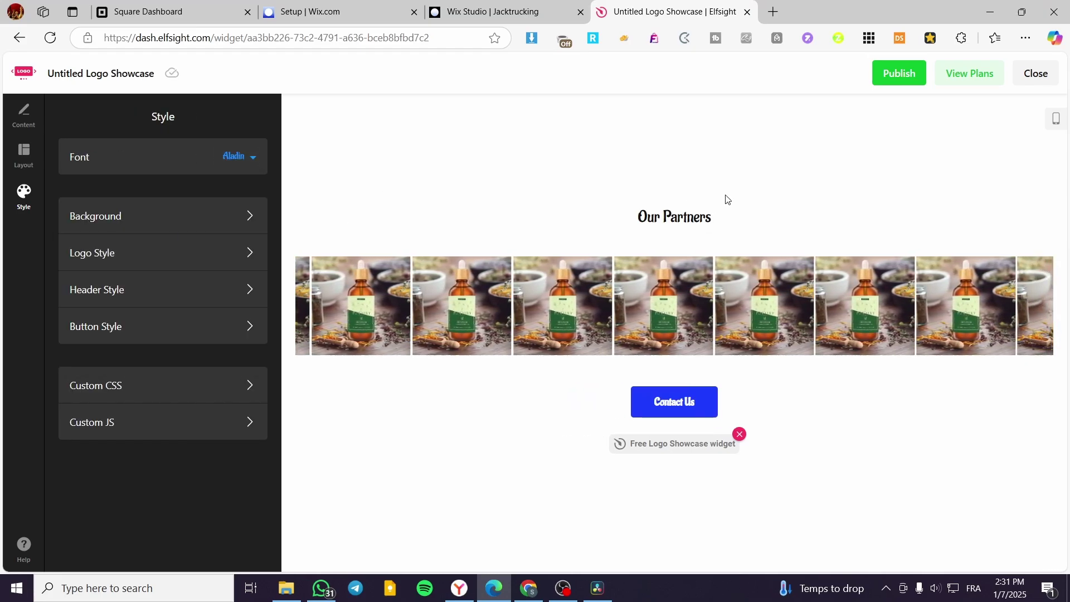
# Step: Look through the Background, Logo, Header Style and Custom CSS style panels without changes
pyautogui.click(129, 219)
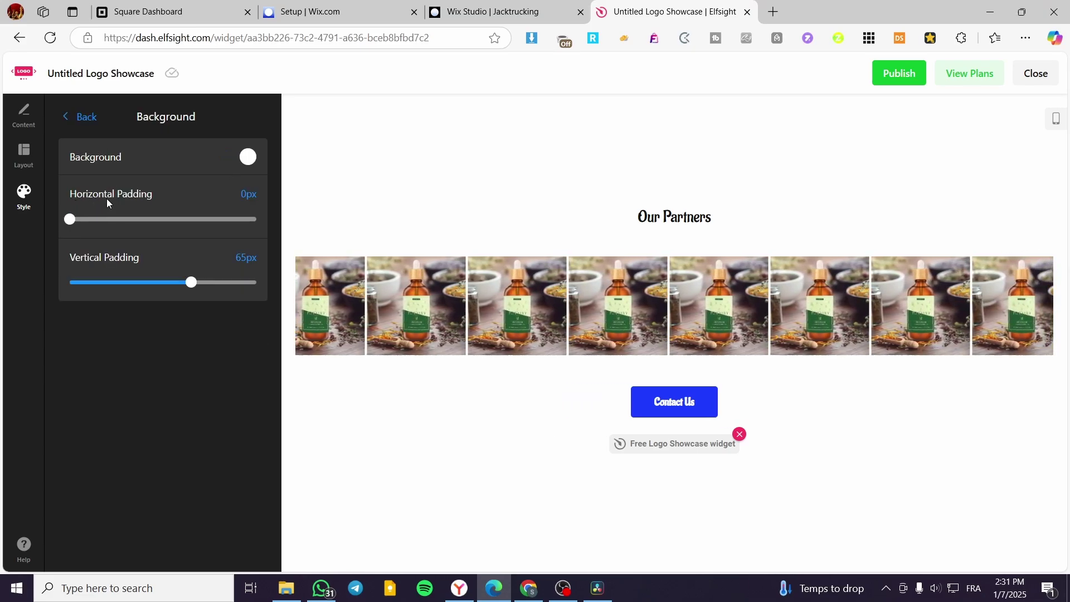
pyautogui.click(85, 124)
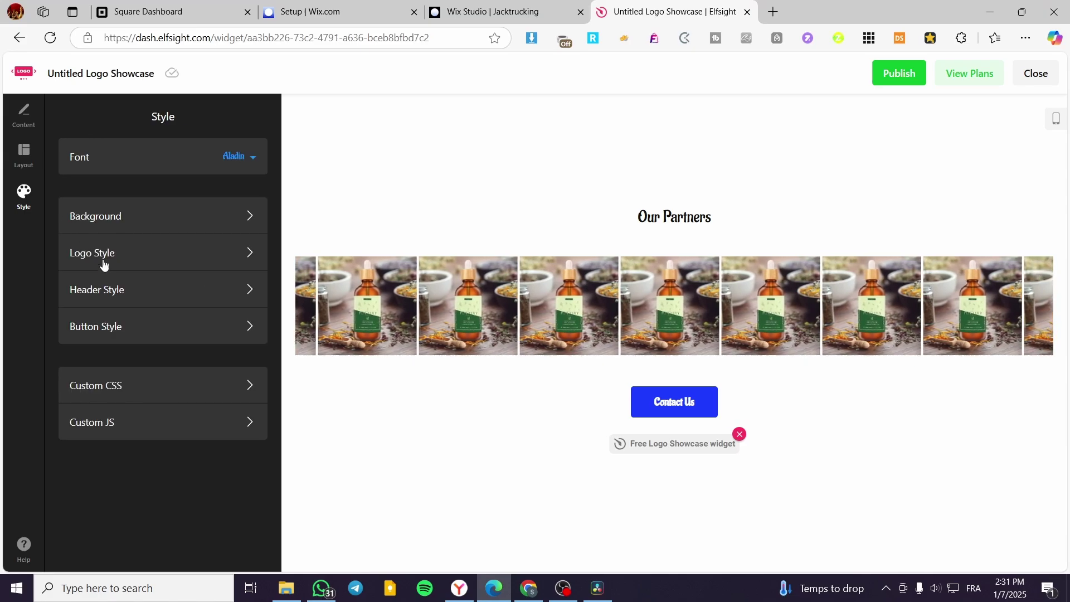
pyautogui.click(72, 258)
pyautogui.click(84, 116)
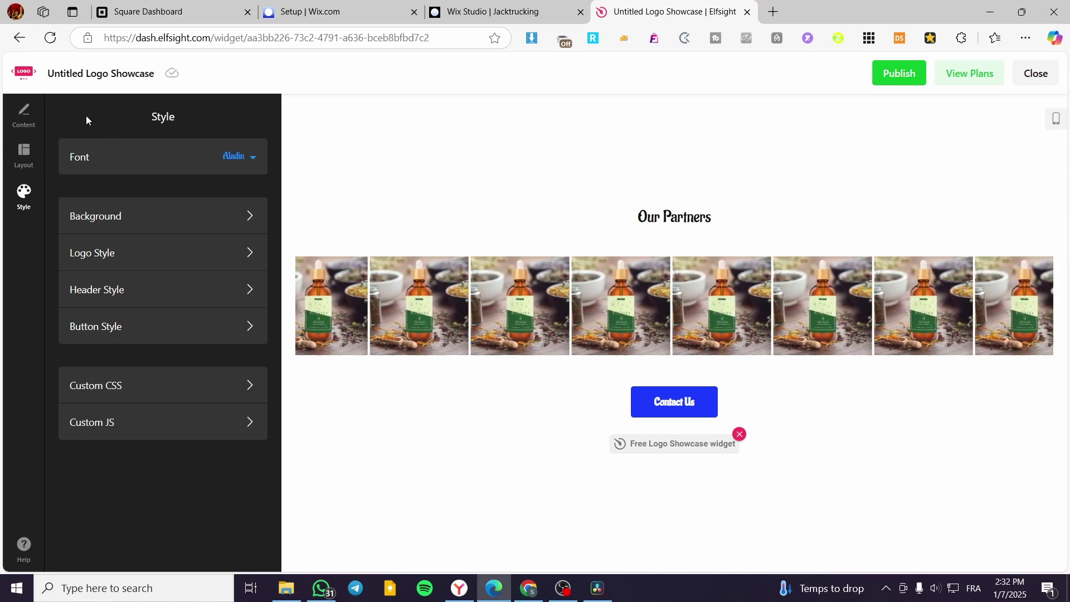
pyautogui.click(104, 298)
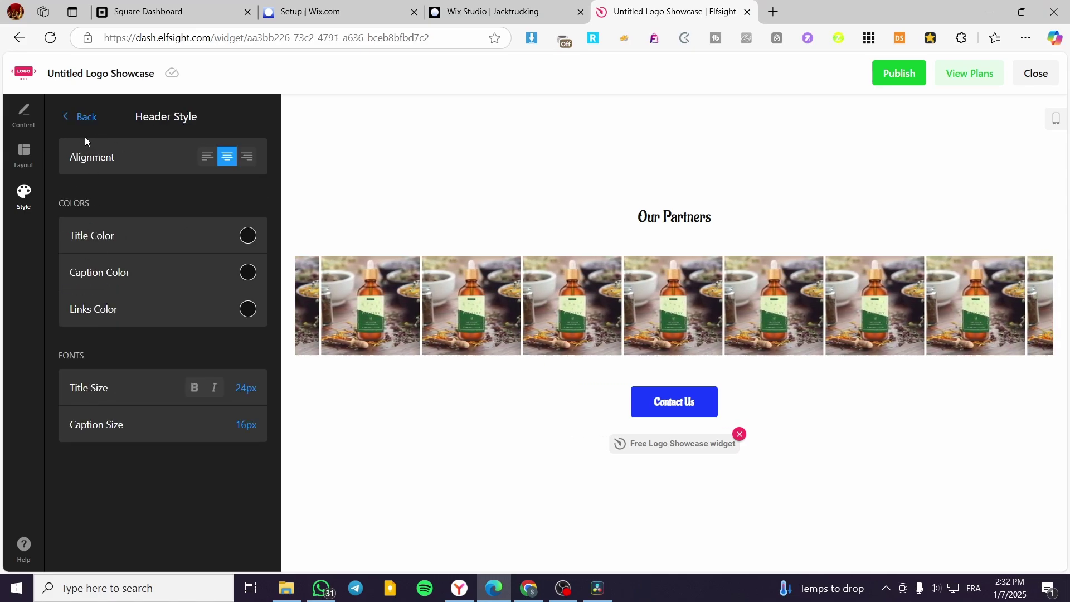
pyautogui.click(82, 119)
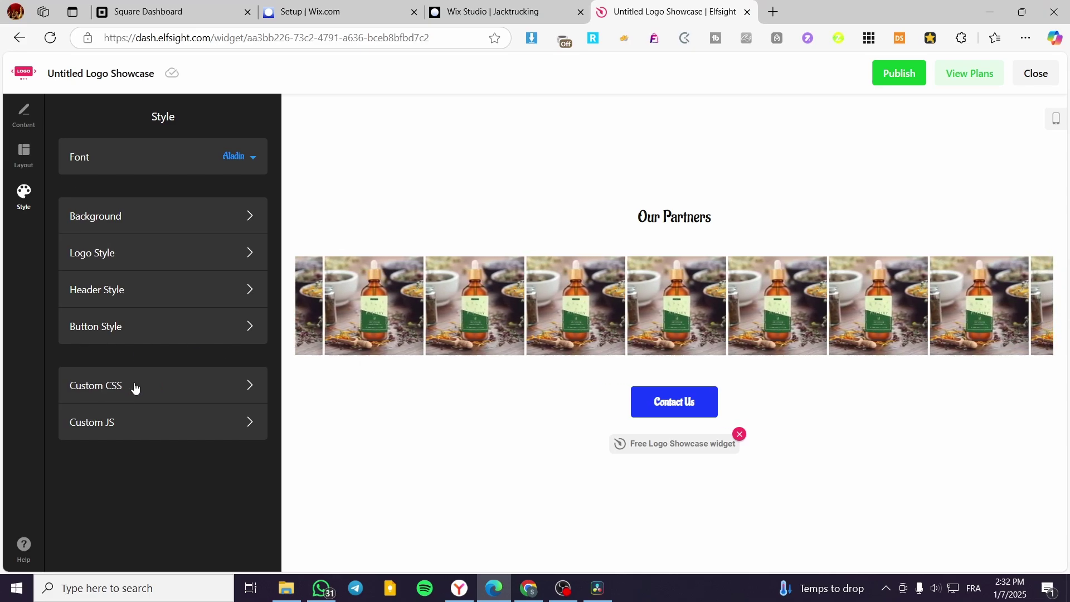
pyautogui.click(132, 390)
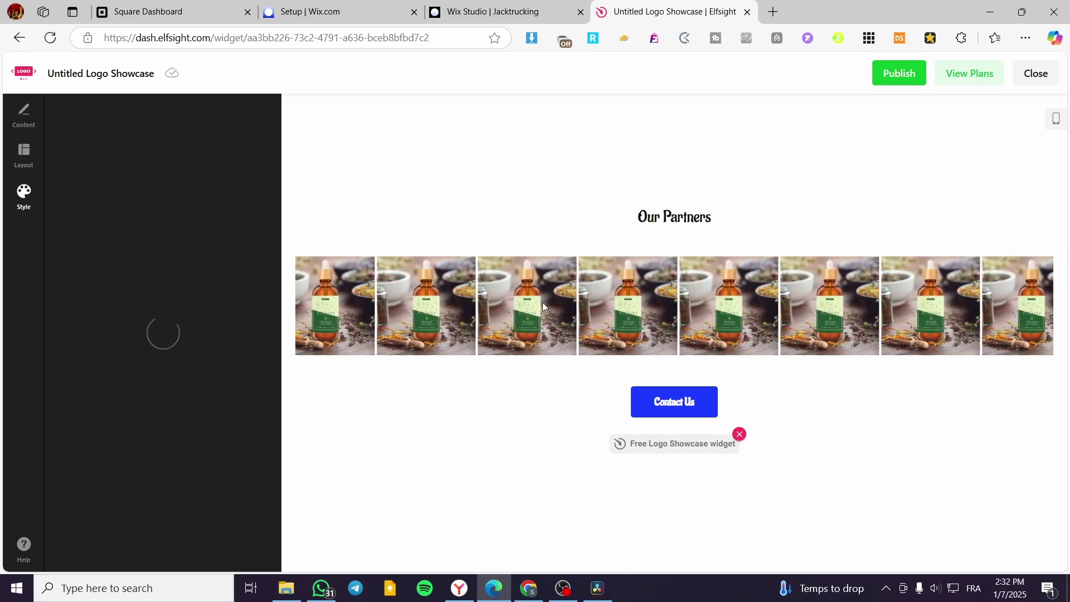
pyautogui.click(61, 126)
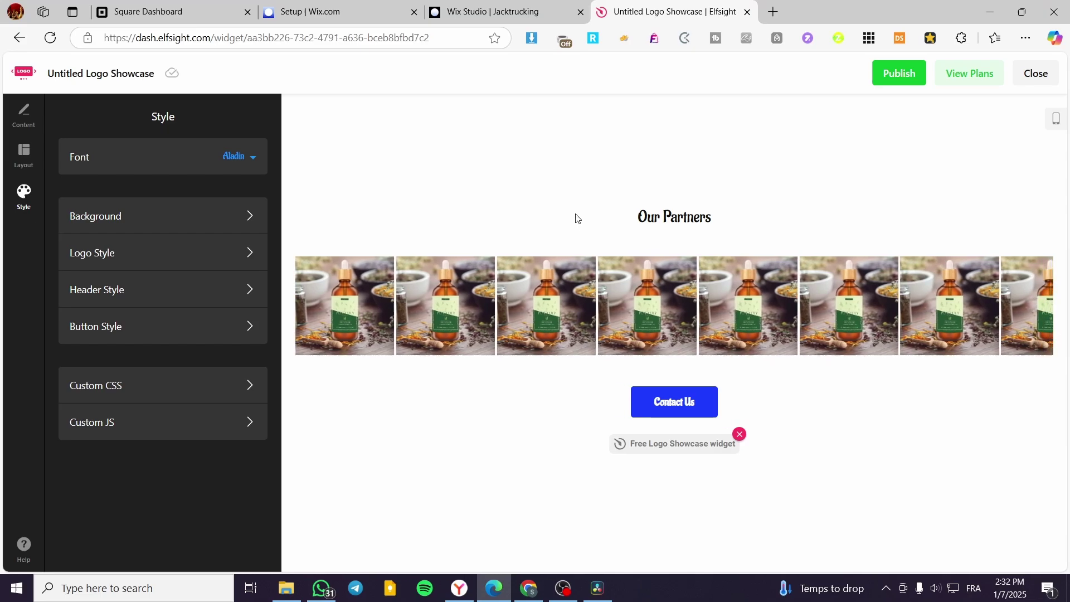
# Step: Publish the widget changes, exit the editor and dismiss the What's New panel
pyautogui.click(904, 73)
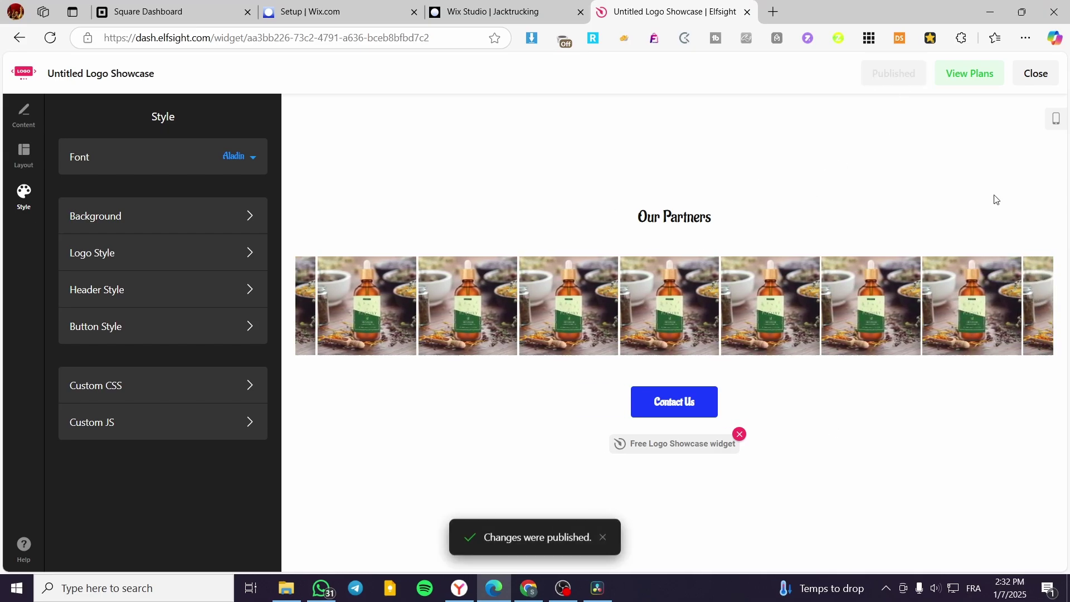
pyautogui.click(1035, 76)
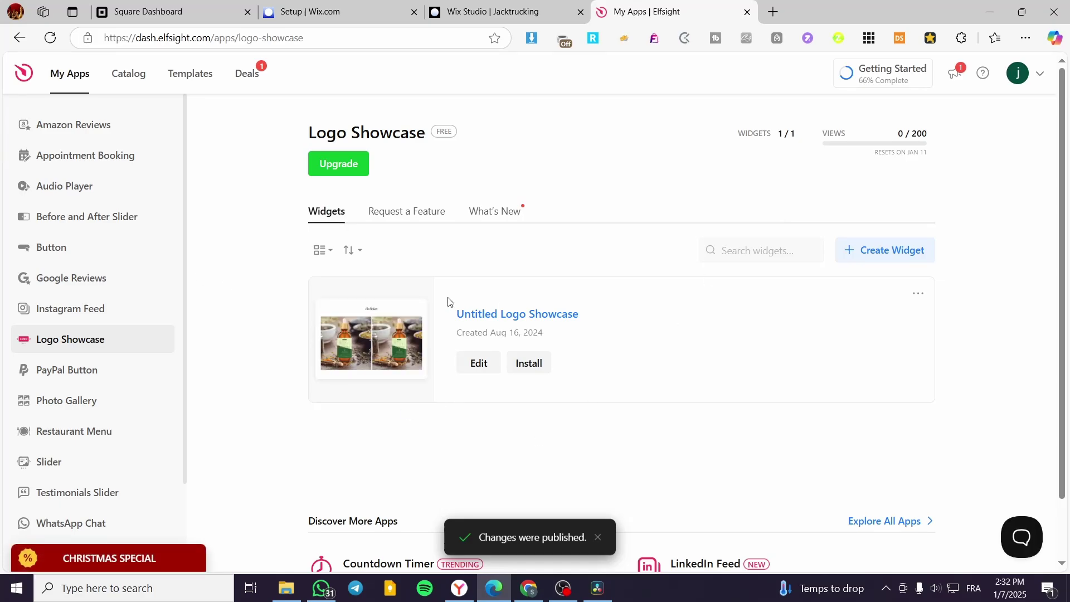
pyautogui.click(946, 111)
# Step: Bring up the Embed Code dialog for the logo showcase widget
pyautogui.click(524, 369)
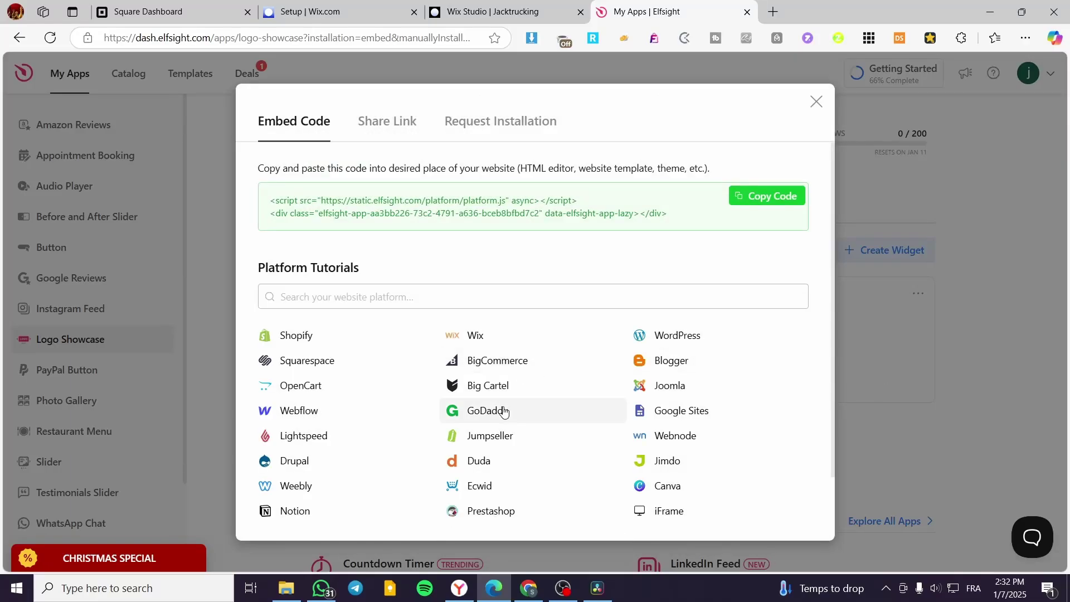
pyautogui.scroll(-2, 315, 312)
pyautogui.scroll(2, 329, 262)
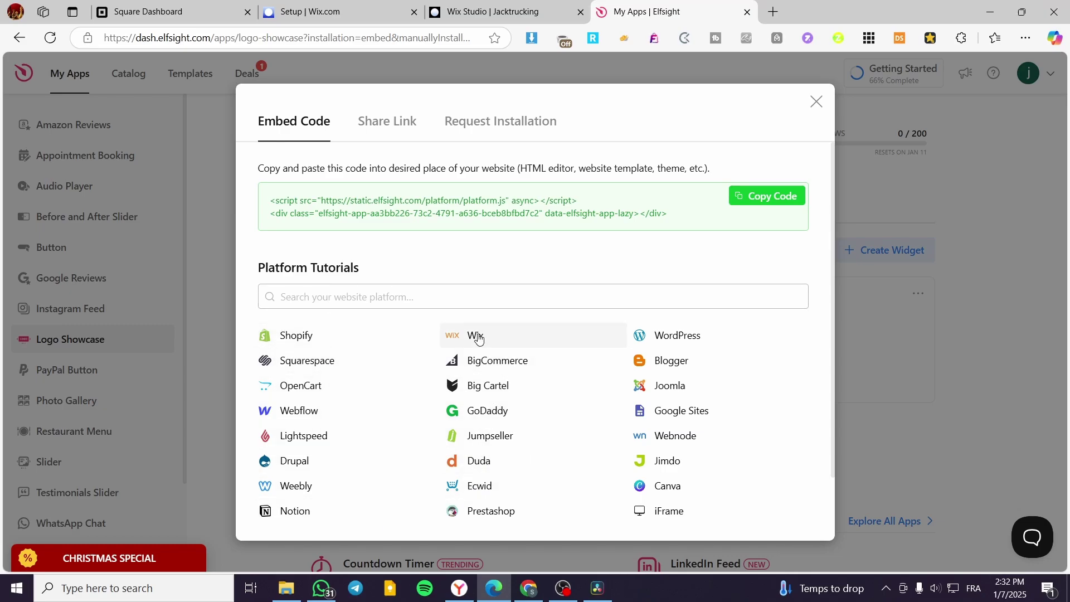
pyautogui.scroll(-2, 567, 340)
pyautogui.scroll(2, 559, 346)
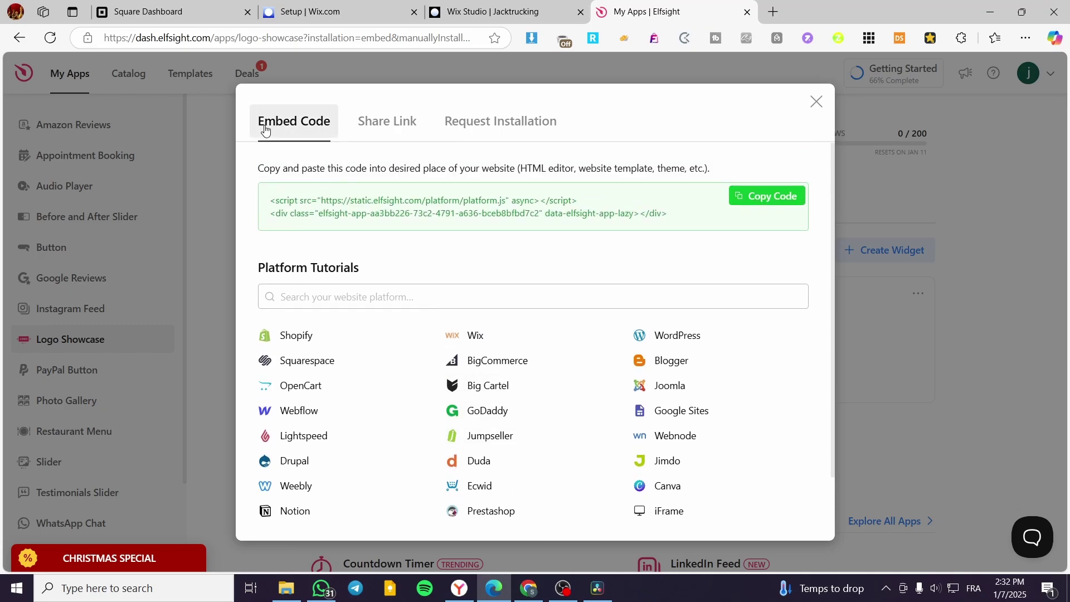
# Step: After checking the Share Link tab, copy the widget's embed code and return to Wix Studio
pyautogui.click(415, 124)
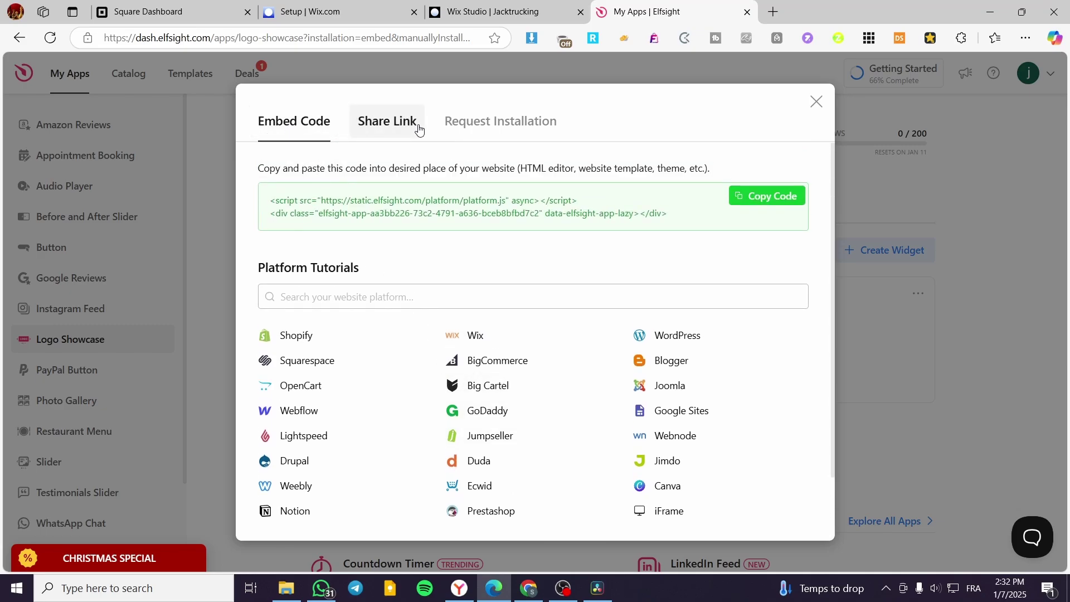
pyautogui.click(484, 125)
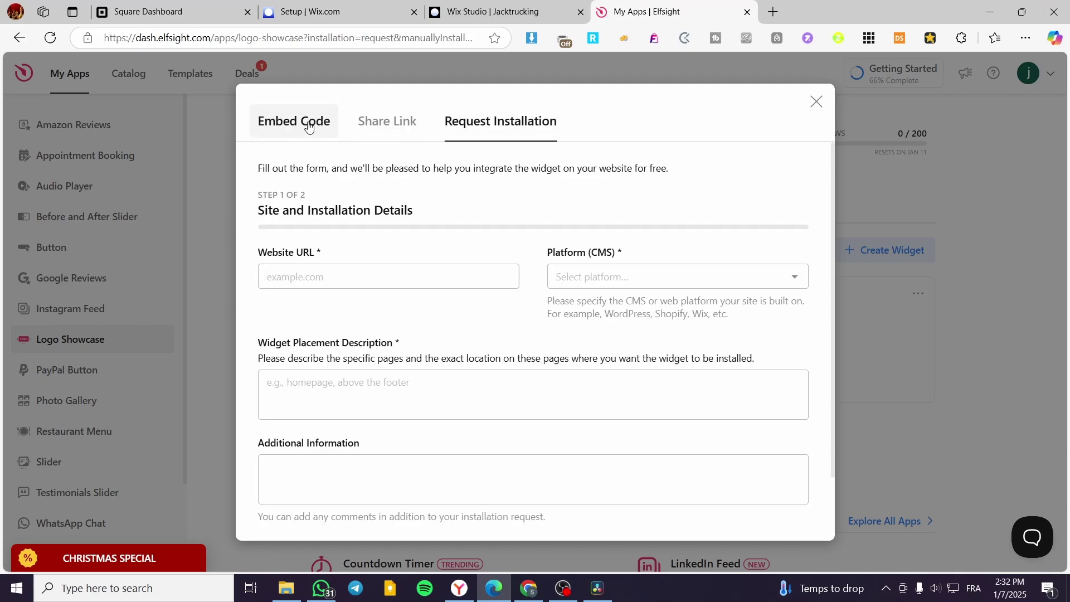
pyautogui.click(309, 127)
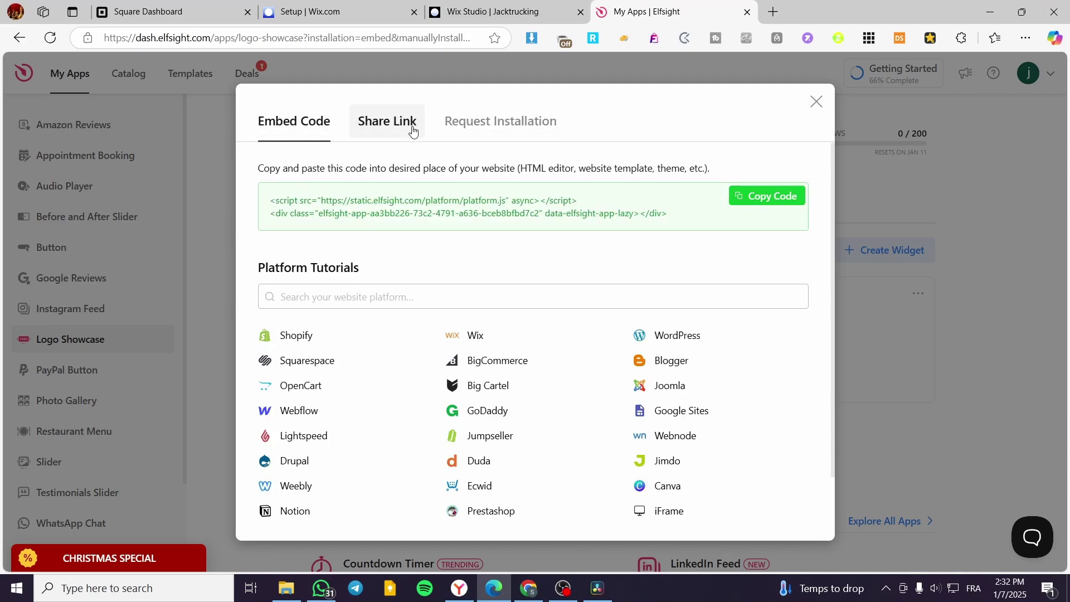
pyautogui.click(389, 132)
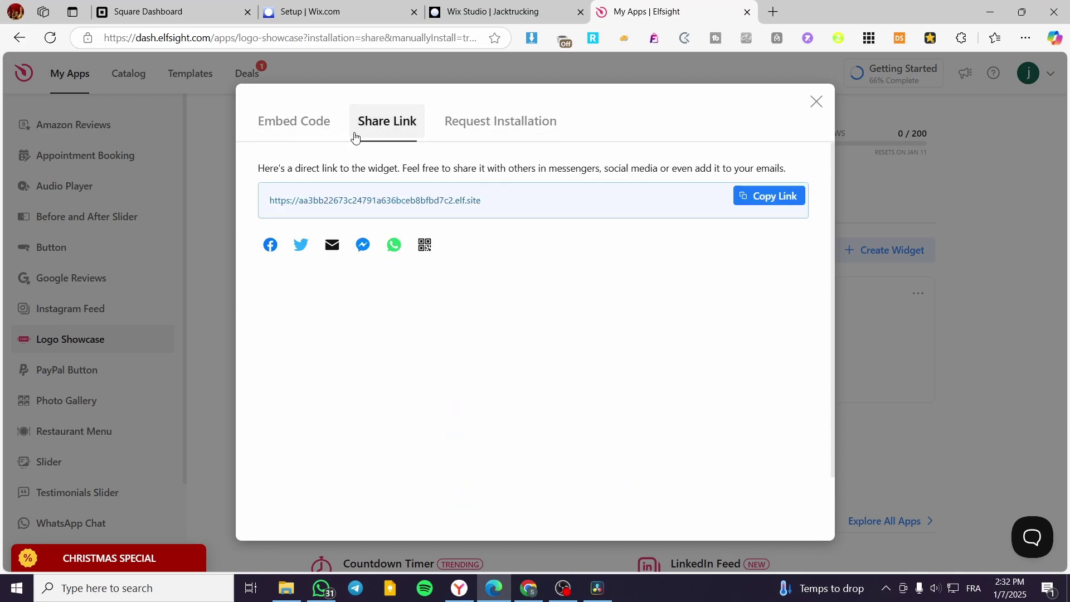
pyautogui.click(322, 130)
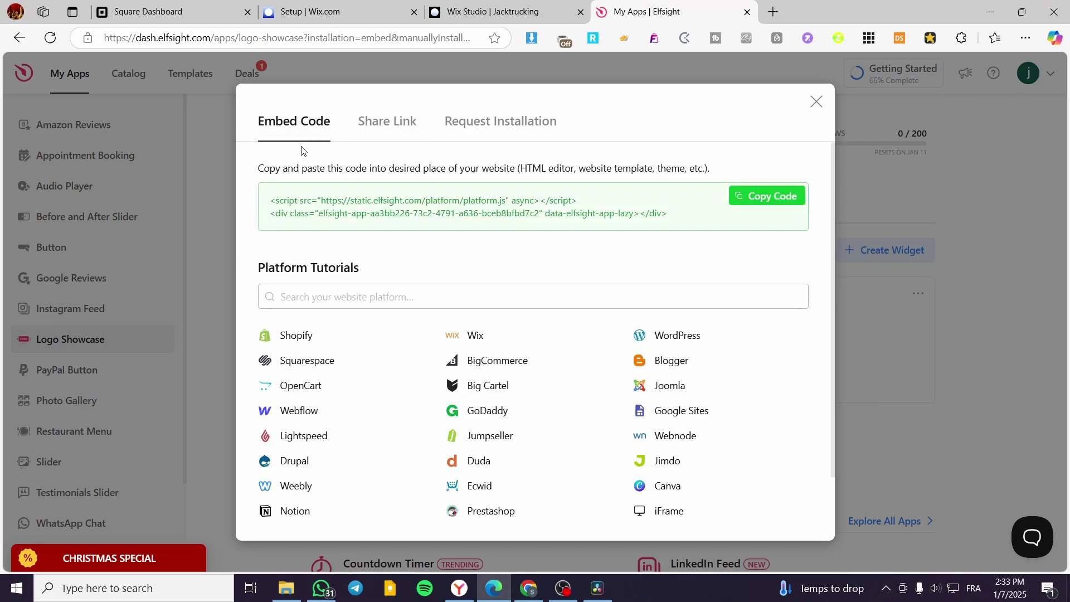
pyautogui.click(778, 201)
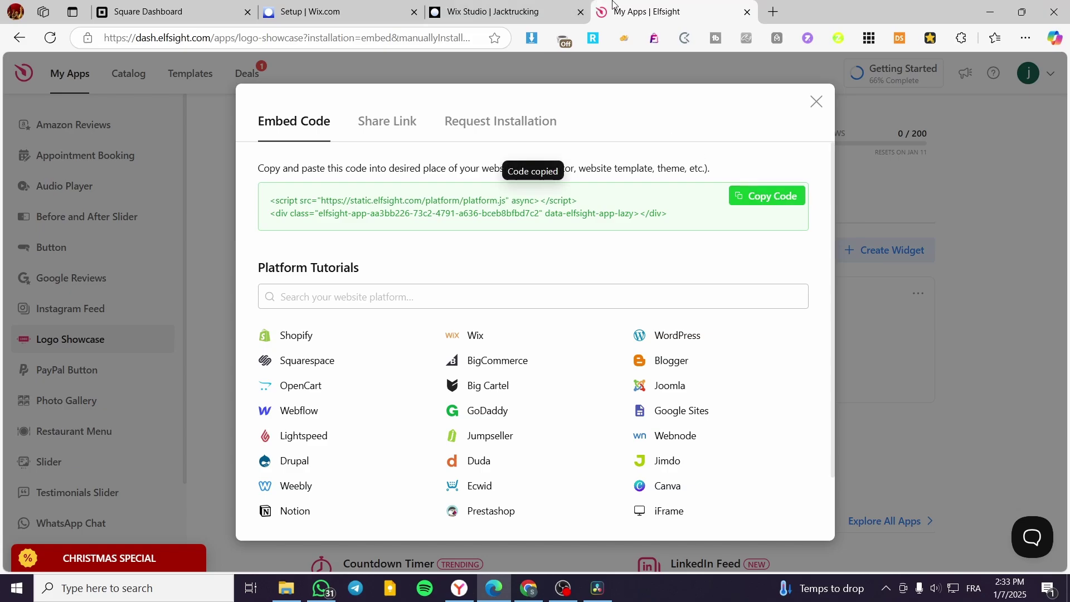
pyautogui.click(478, 10)
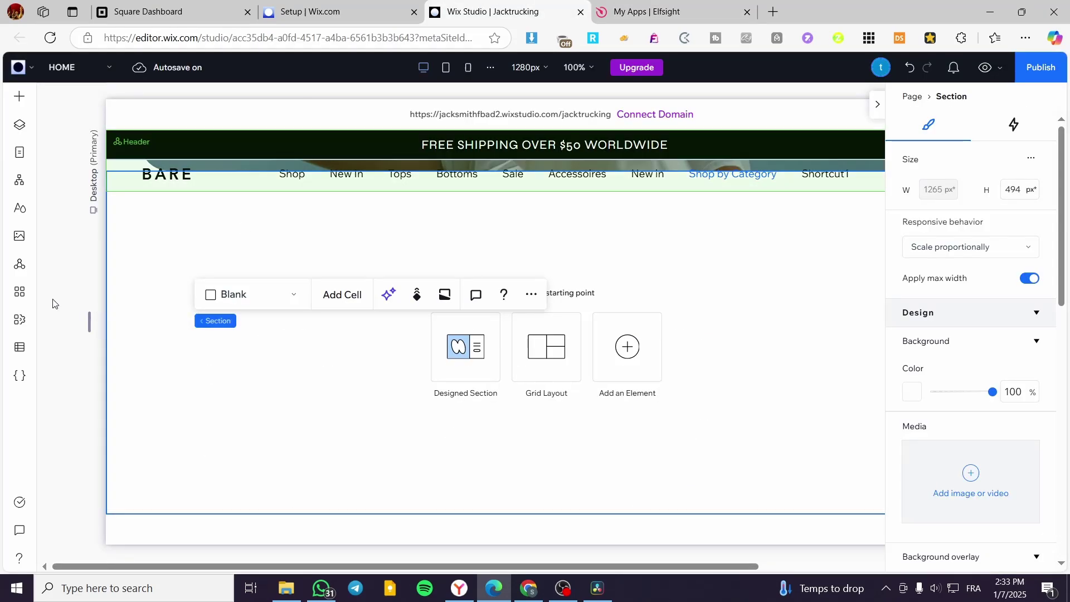
# Step: Add an Embed Code element from Embed & Social into the empty section
pyautogui.click(20, 99)
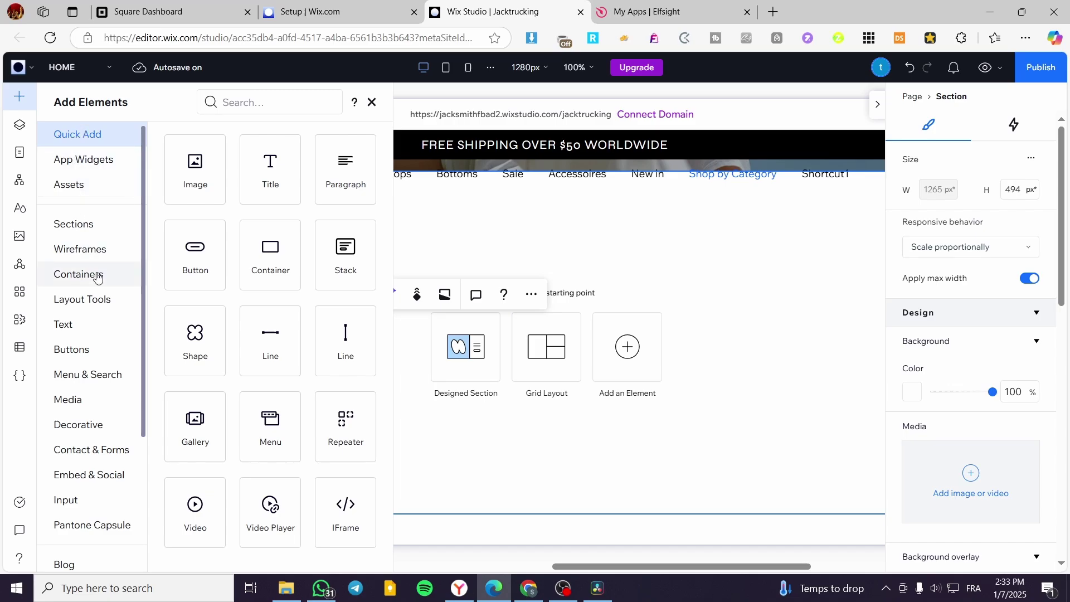
pyautogui.scroll(-2, 98, 201)
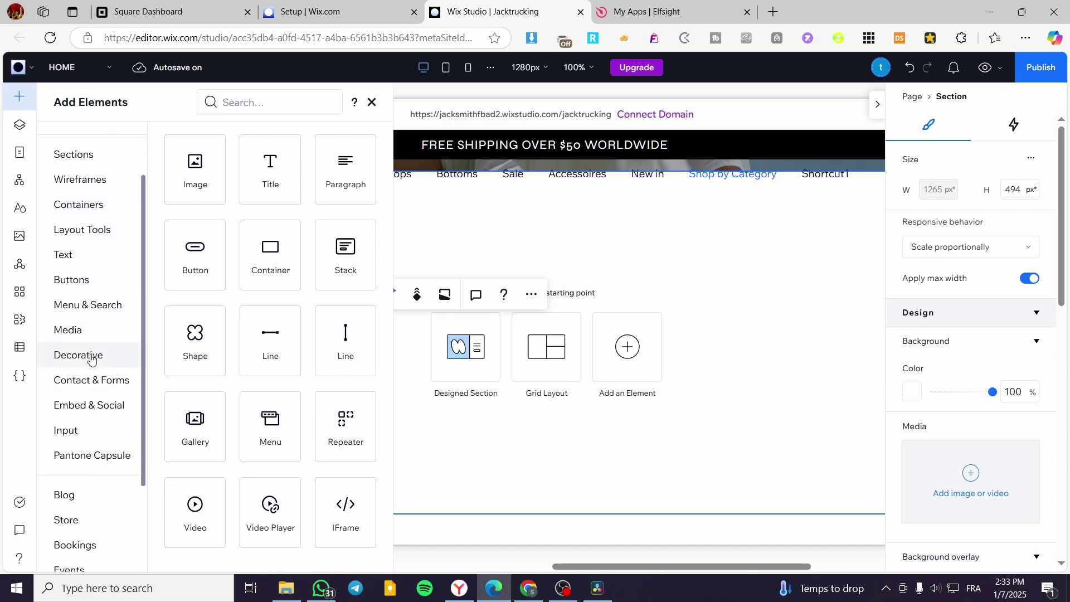
pyautogui.click(92, 413)
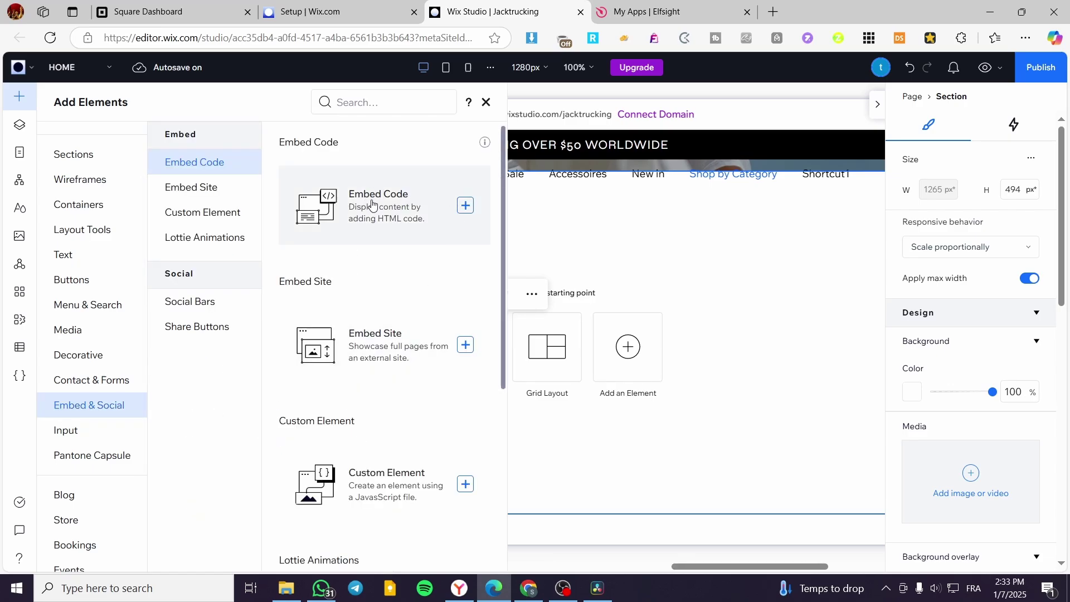
pyautogui.moveTo(359, 203); pyautogui.dragTo(309, 346)
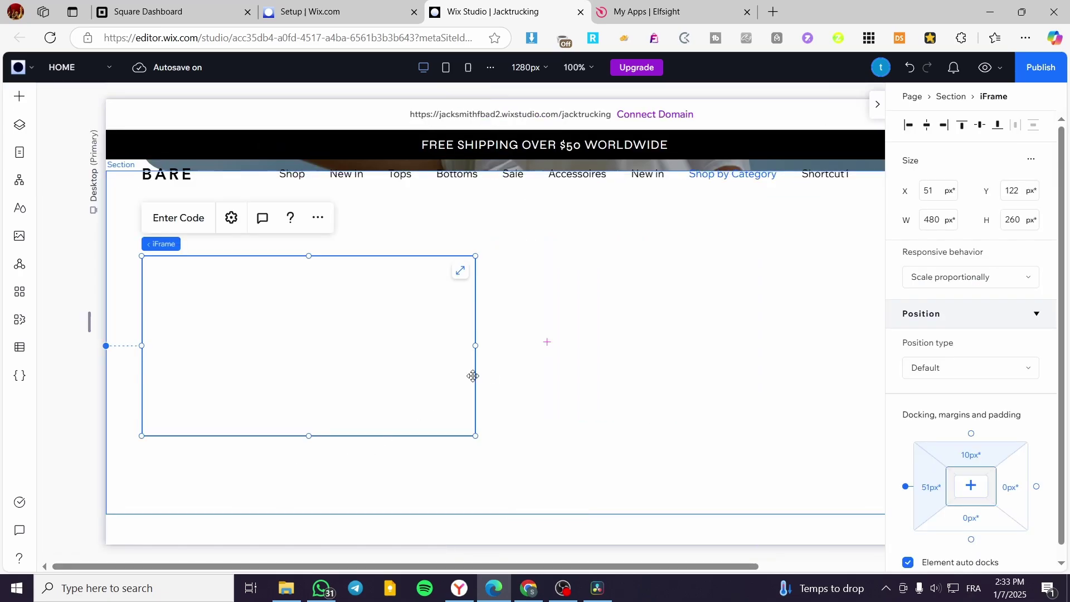
# Step: Stretch the Embed Code element to both section edges and make it slightly taller
pyautogui.moveTo(475, 346); pyautogui.dragTo(875, 349)
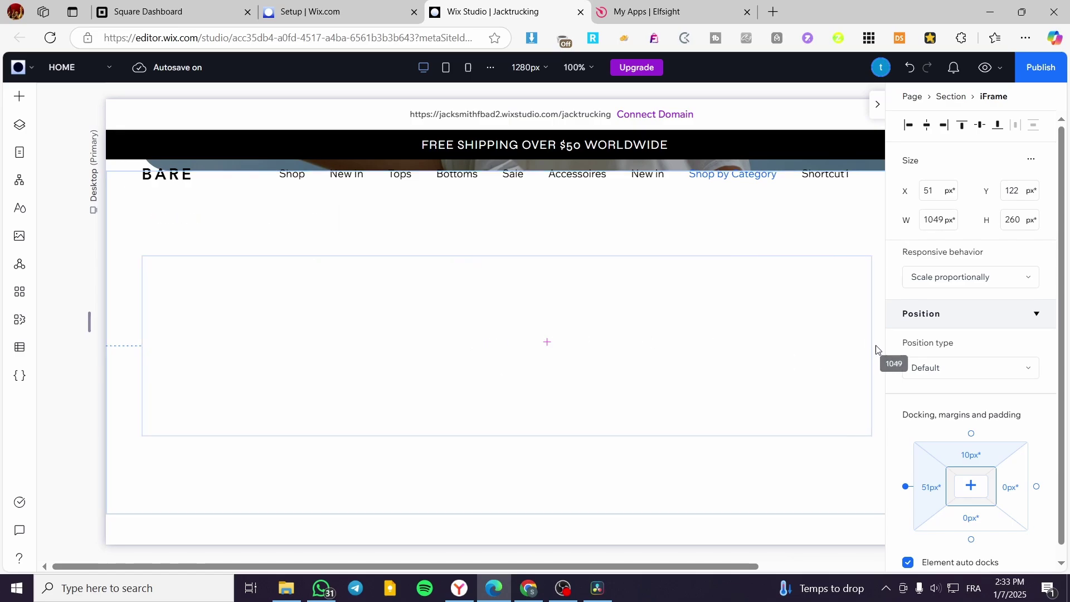
pyautogui.click(878, 104)
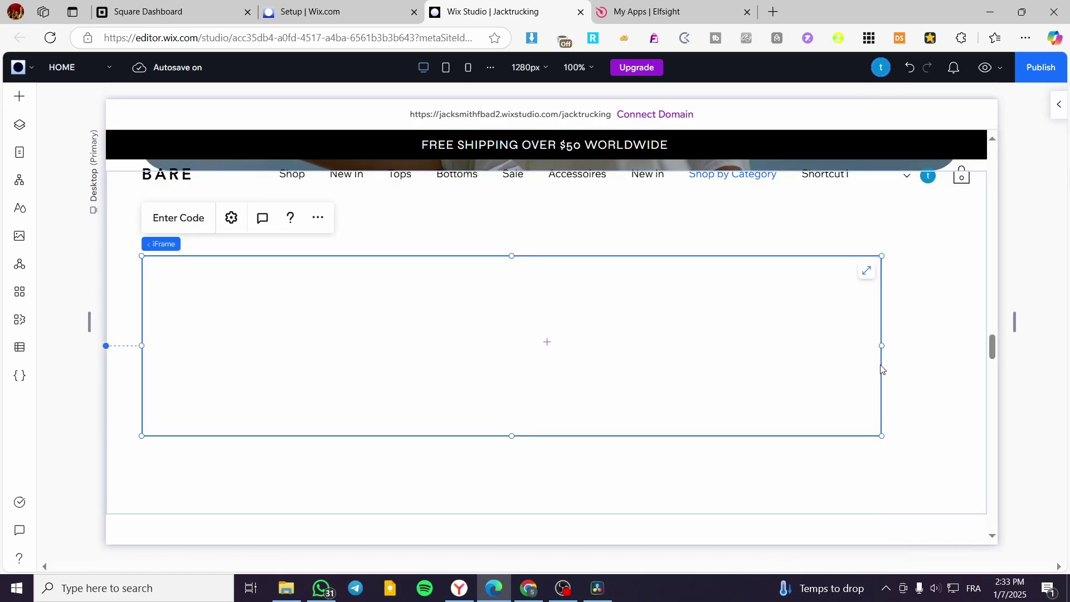
pyautogui.moveTo(882, 347); pyautogui.dragTo(985, 358)
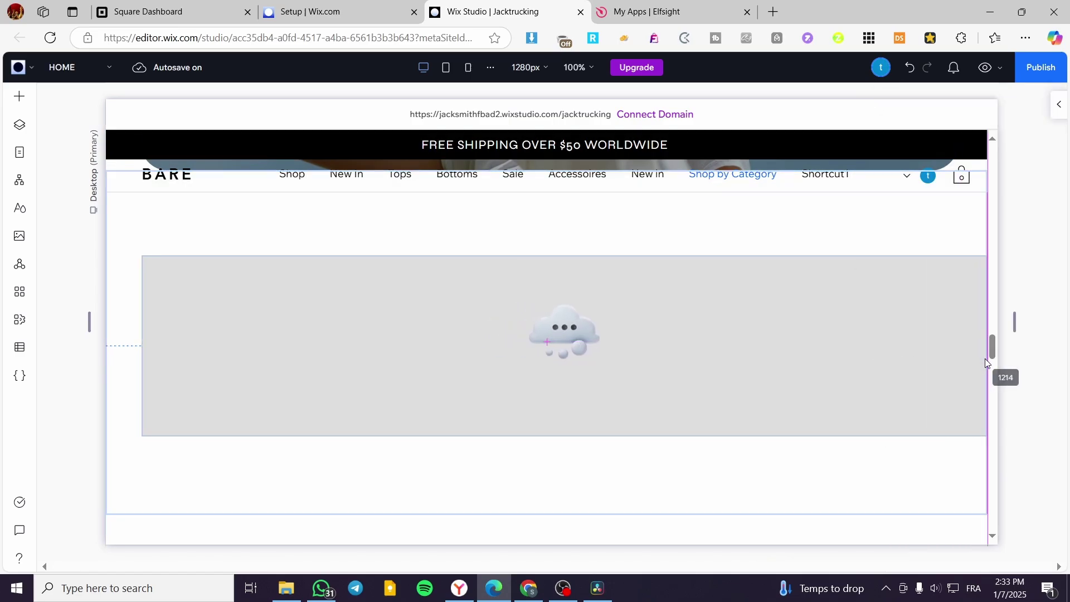
pyautogui.click(146, 344)
pyautogui.moveTo(144, 343); pyautogui.dragTo(107, 346)
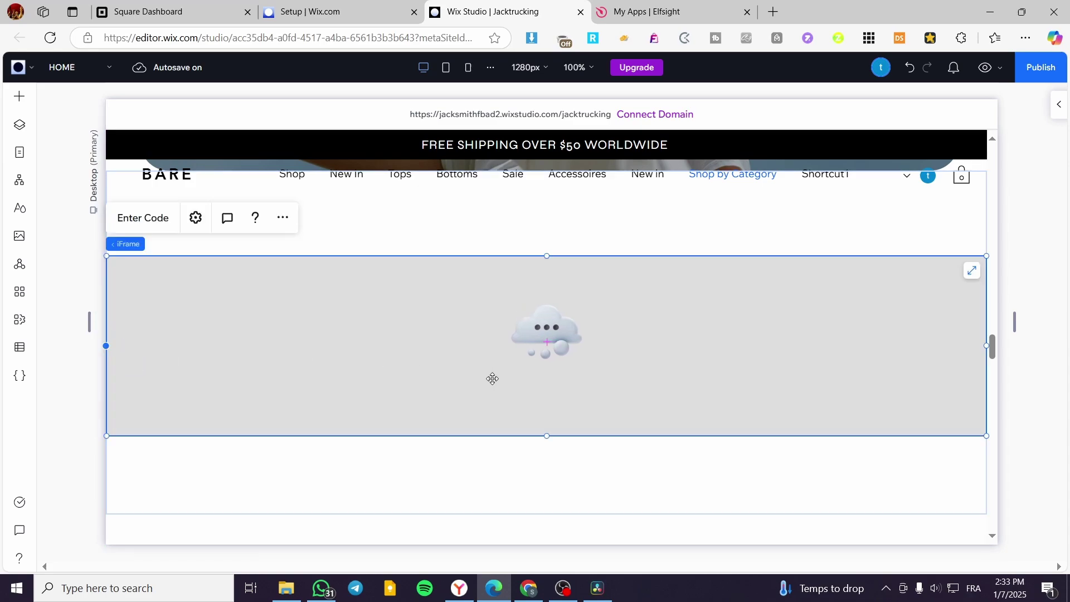
pyautogui.moveTo(547, 434)
pyautogui.mouseDown()
pyautogui.moveTo(561, 478)
pyautogui.moveTo(548, 506)
pyautogui.moveTo(545, 455)
pyautogui.mouseUp()
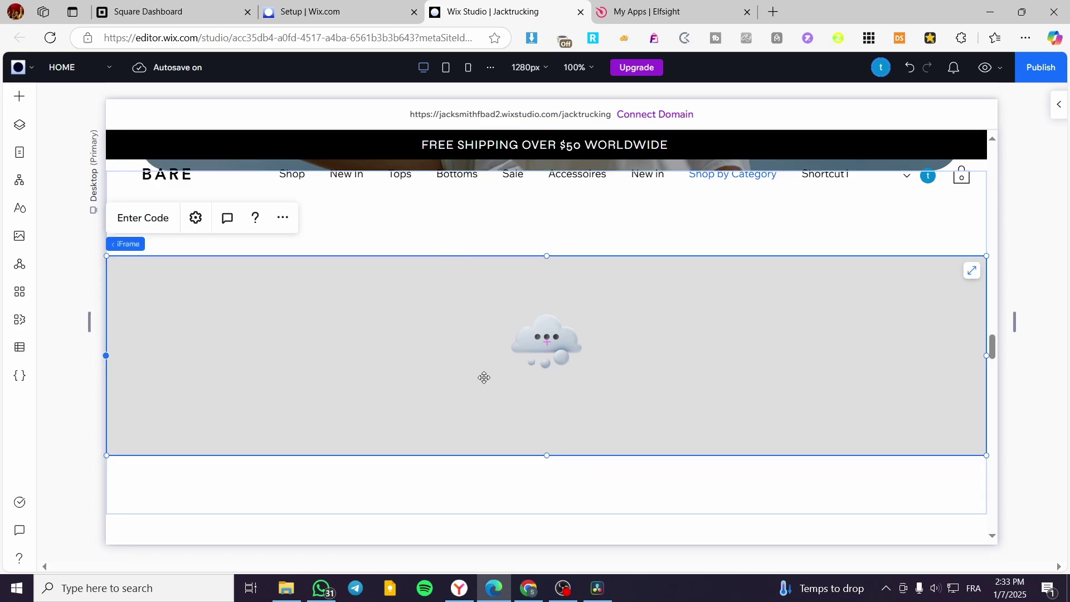
# Step: Paste the Elfsight embed code into the element, apply it, and enlarge it to reveal Contact Us
pyautogui.click(134, 223)
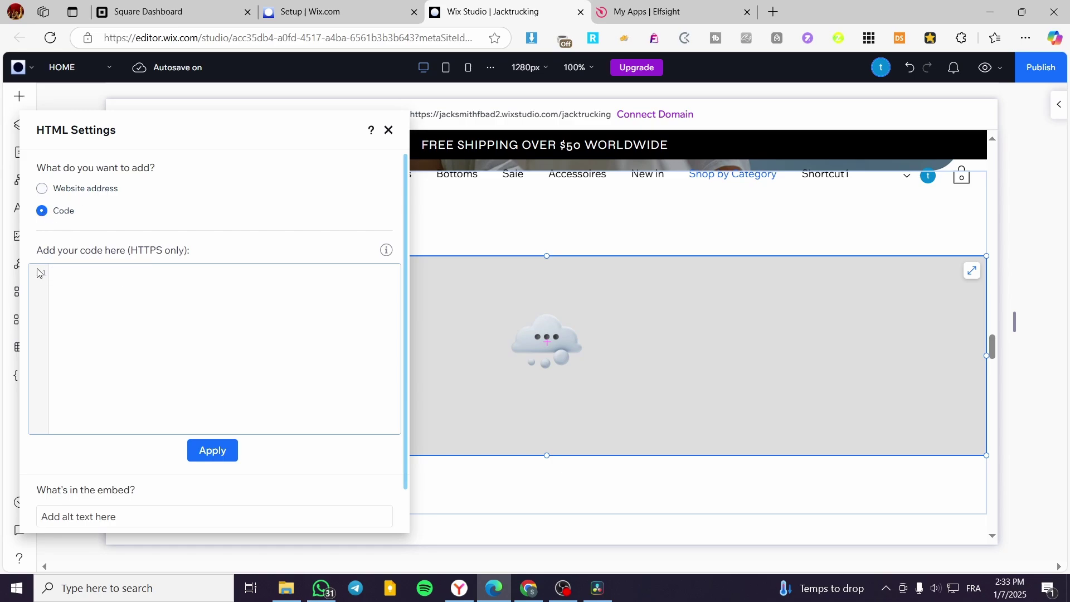
pyautogui.hotkey('ctrl', 'v')
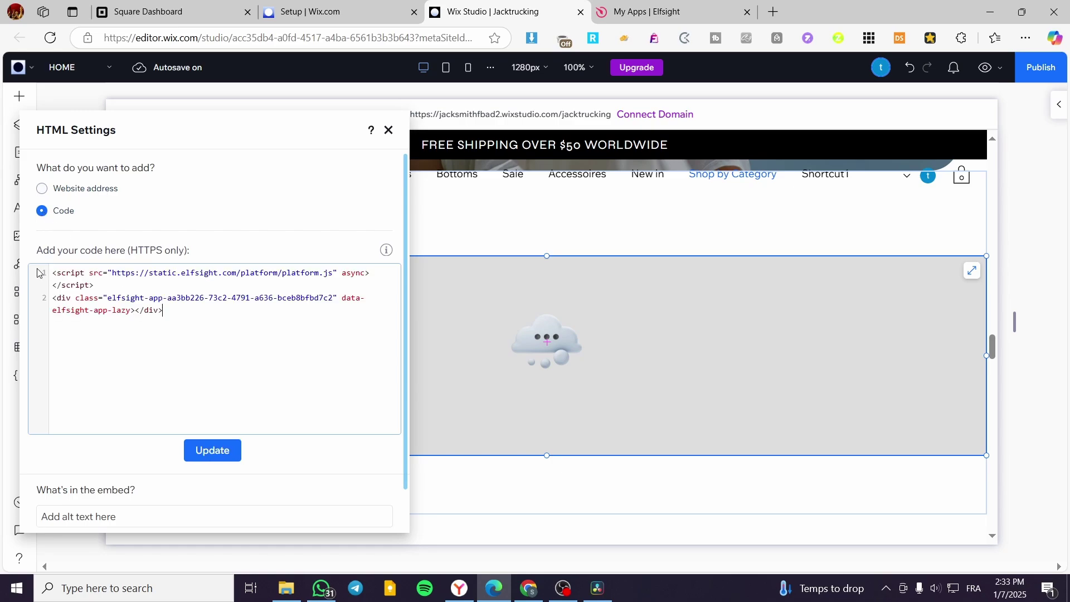
pyautogui.click(207, 453)
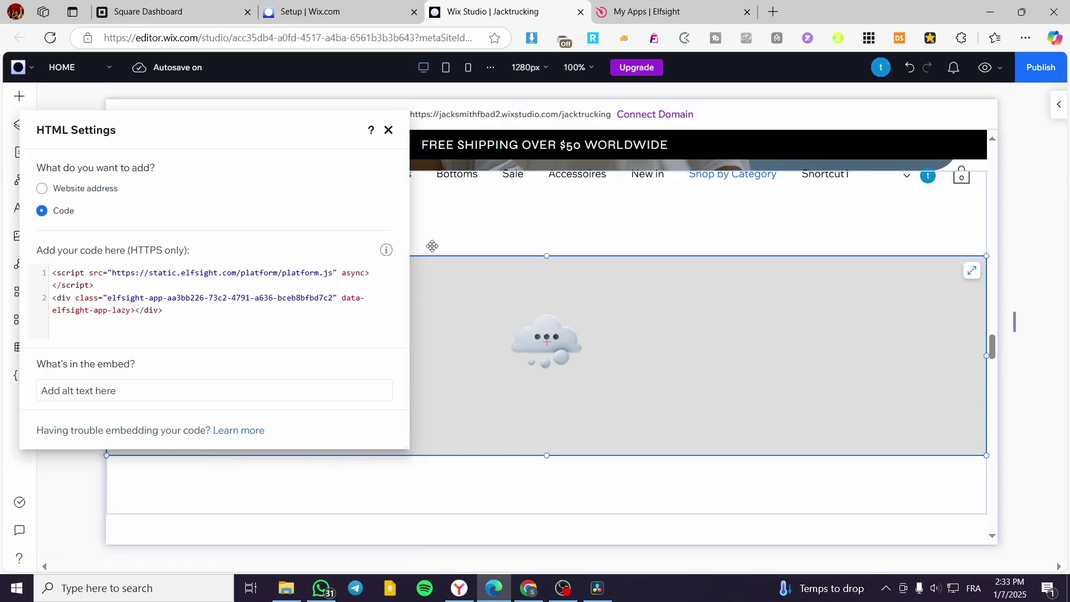
pyautogui.click(392, 132)
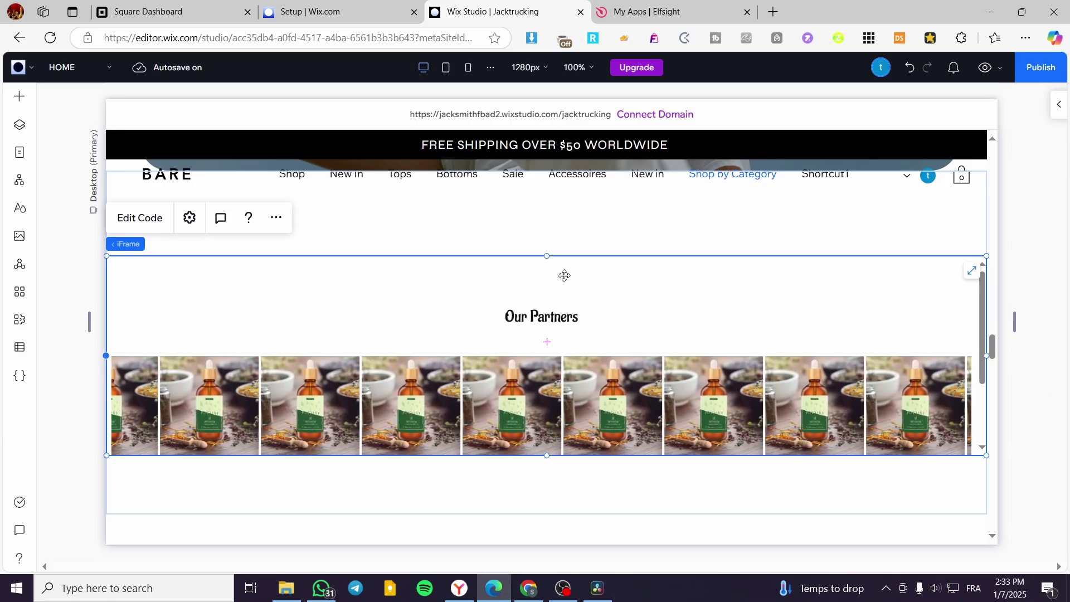
pyautogui.moveTo(550, 255); pyautogui.dragTo(555, 147)
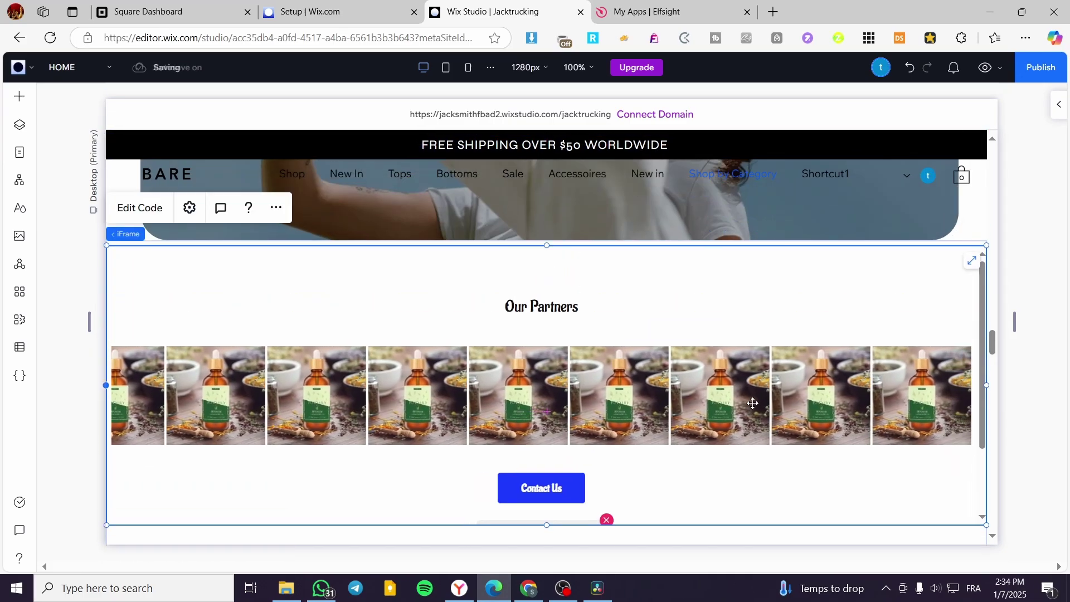
# Step: Return to the Elfsight tab and dismiss the Embed Code dialog to view the Untitled Logo Showcase listing
pyautogui.click(617, 5)
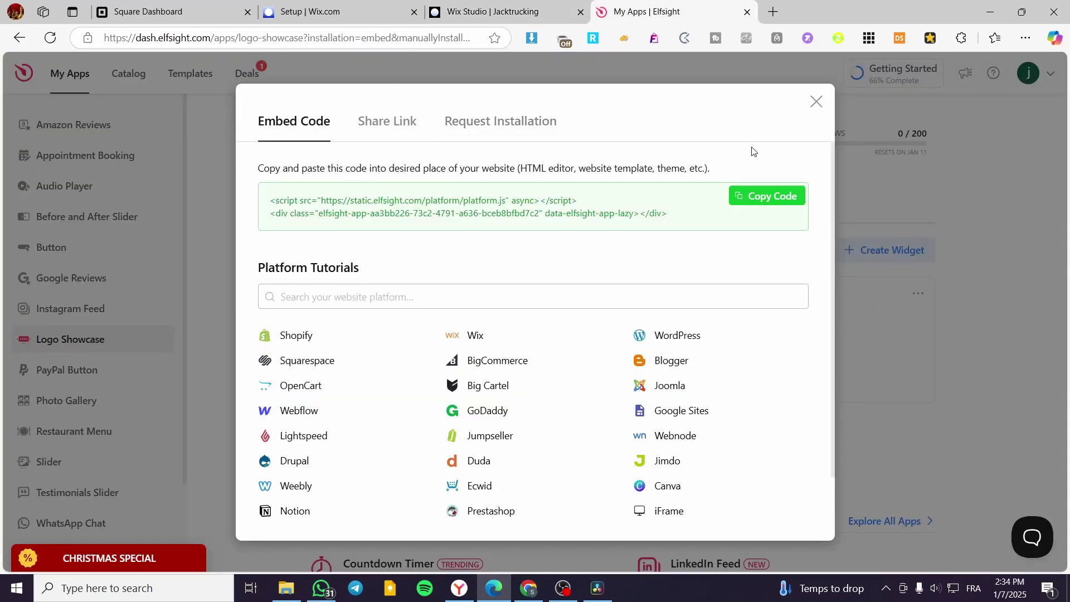
pyautogui.click(814, 111)
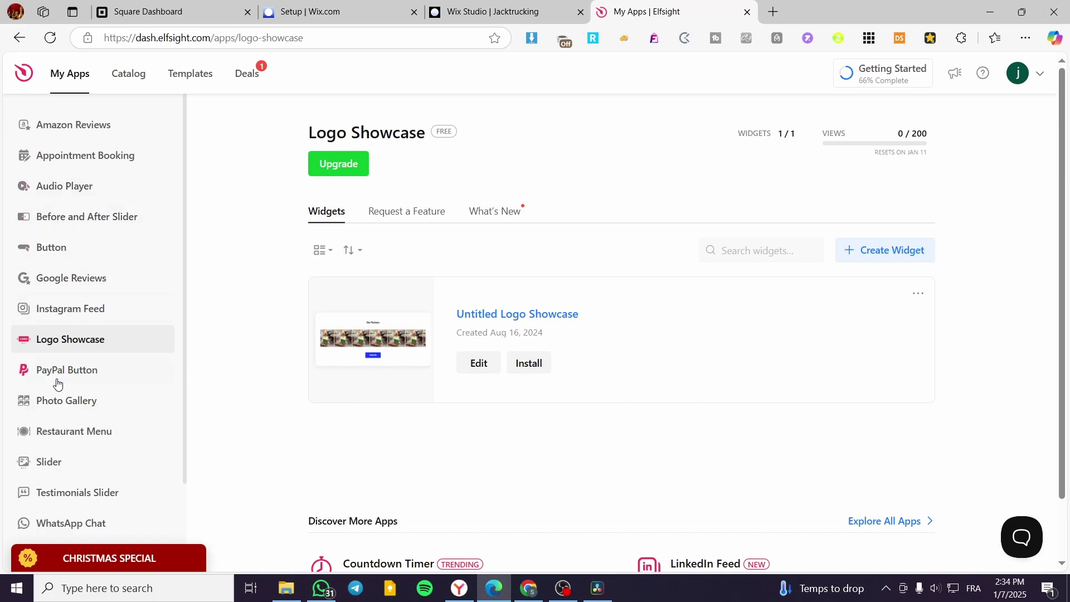
pyautogui.scroll(-2, 88, 425)
pyautogui.scroll(2, 70, 419)
pyautogui.scroll(-1, 766, 435)
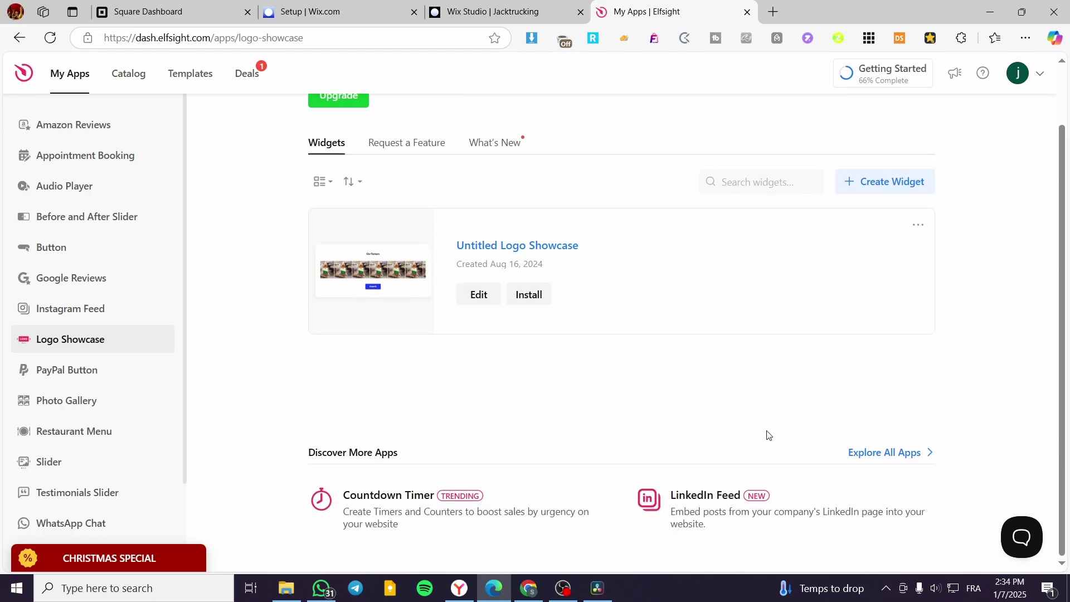
pyautogui.scroll(1, 742, 428)
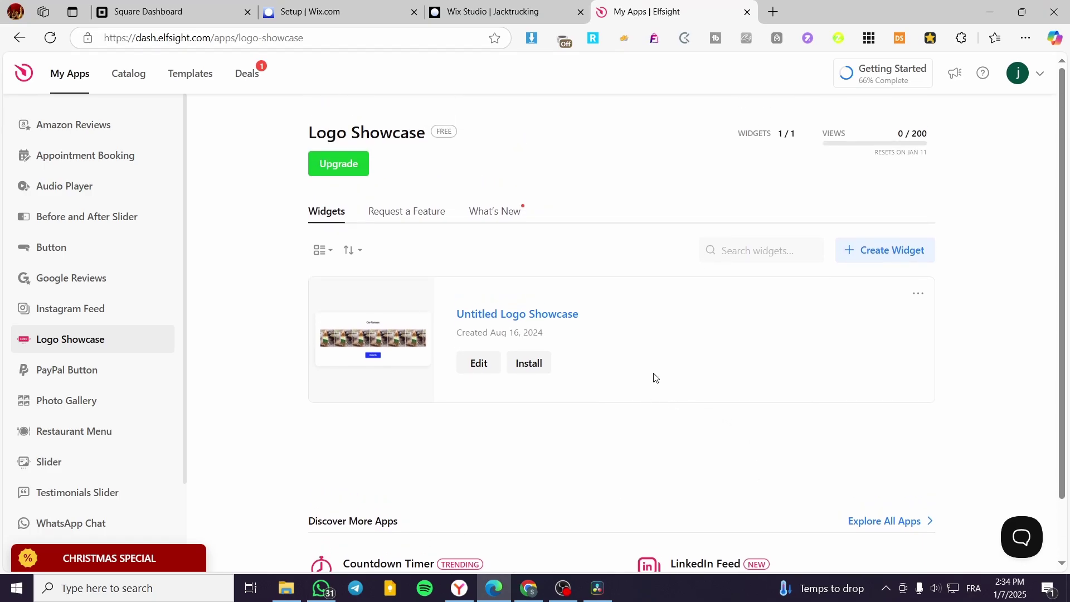